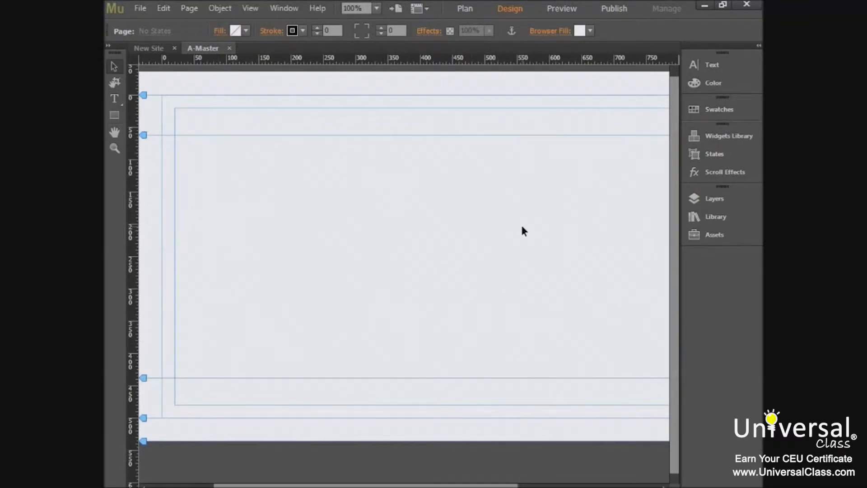
# Step: Fill the A-Master page with solid green and set the fill opacity to 58%
pyautogui.click(246, 31)
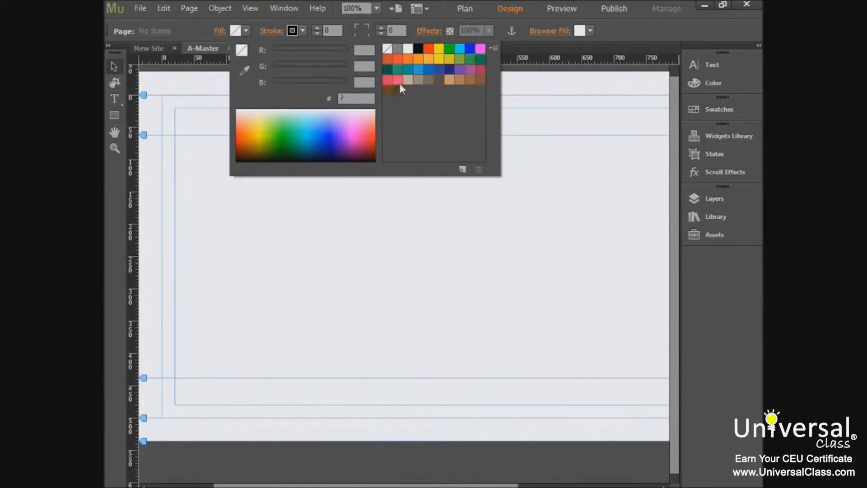
pyautogui.click(449, 49)
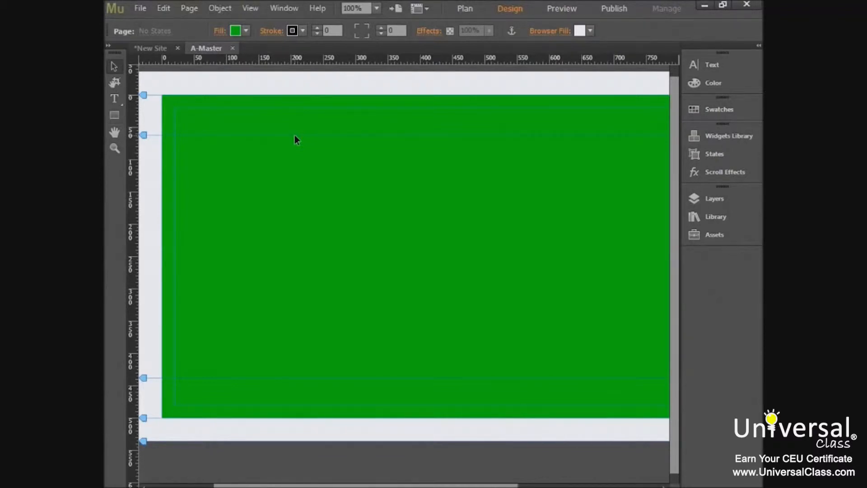
pyautogui.click(219, 33)
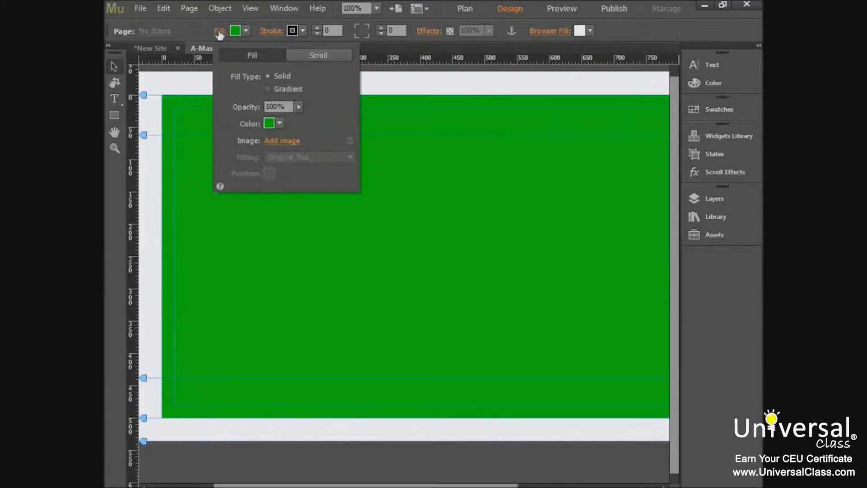
pyautogui.click(279, 106)
pyautogui.write('58')
pyautogui.press('Return')
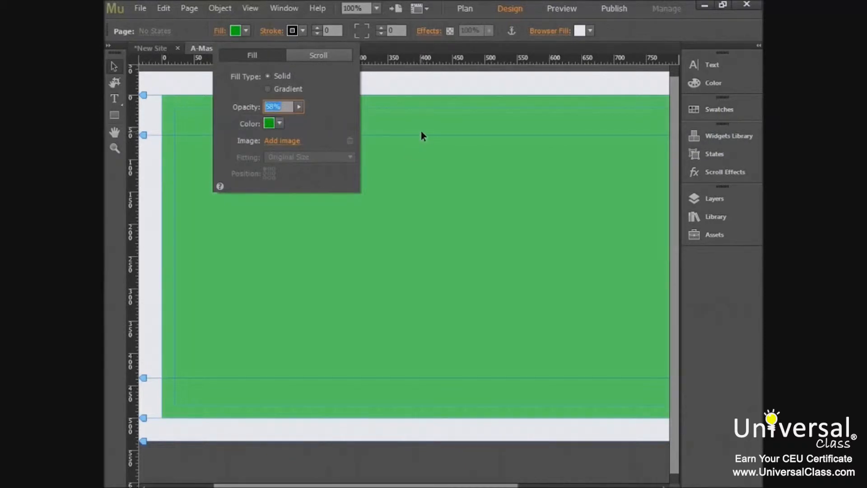
pyautogui.click(421, 132)
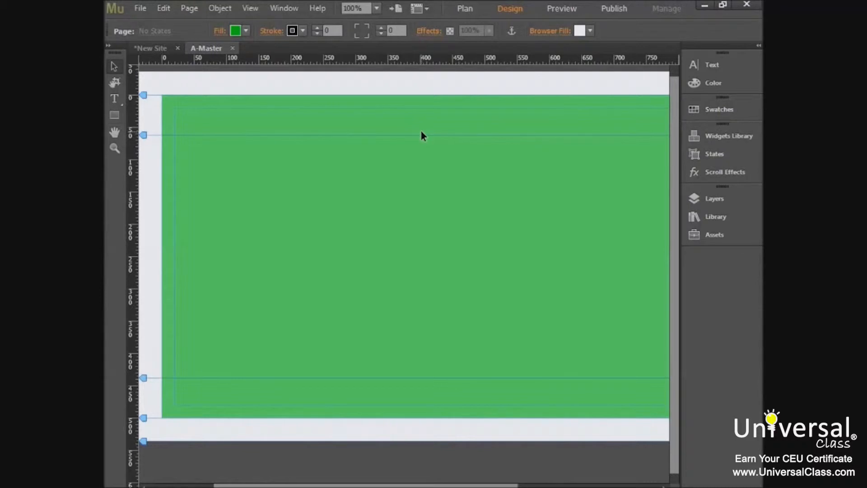
# Step: Change the page fill to orange-red C21500 and add that colour as a new swatch named with its colour value
pyautogui.click(235, 30)
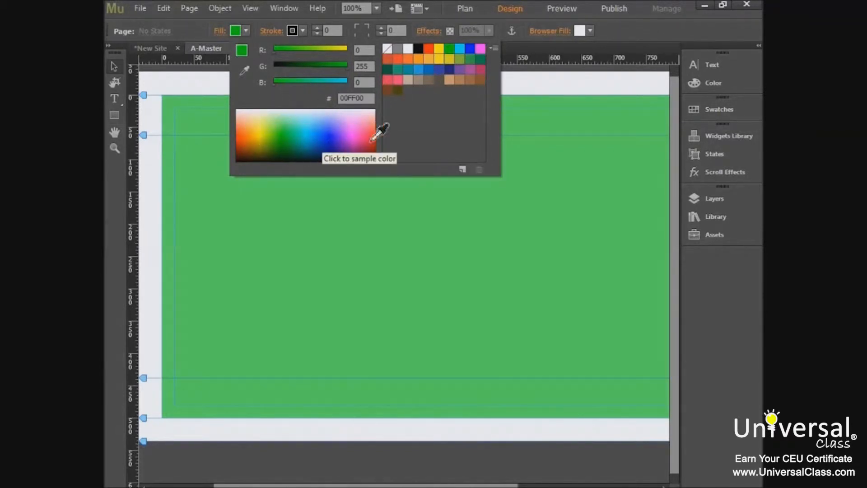
pyautogui.click(239, 146)
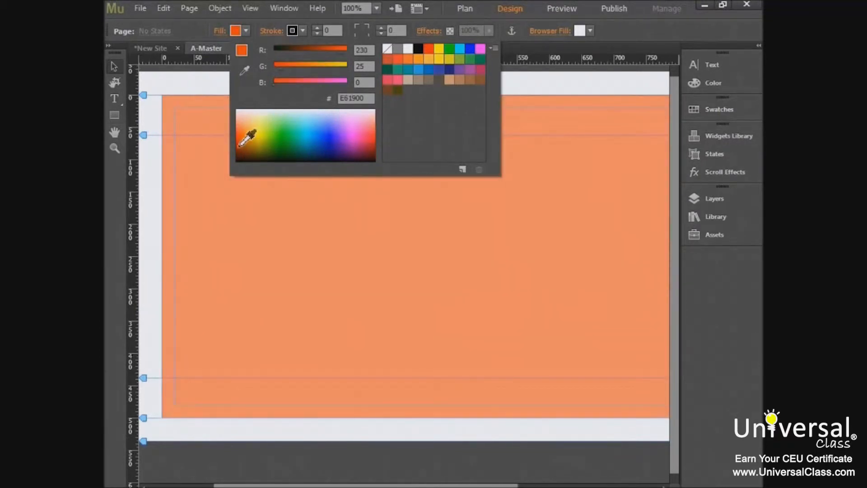
pyautogui.click(239, 148)
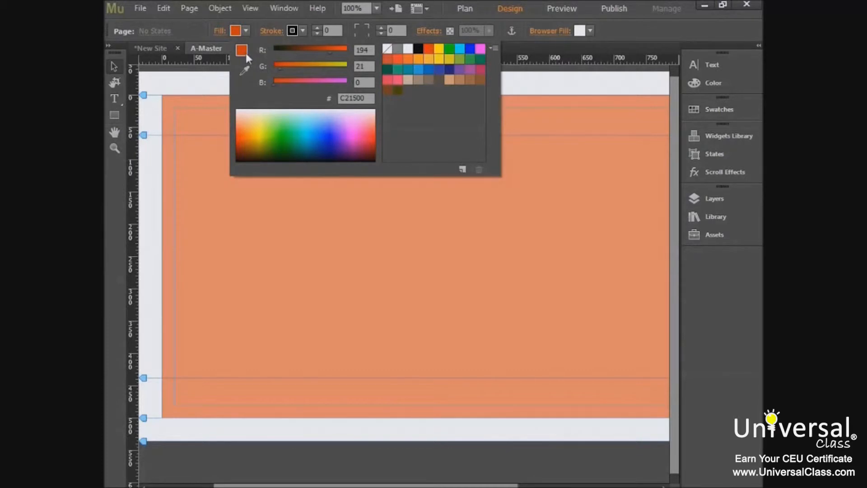
pyautogui.click(463, 170)
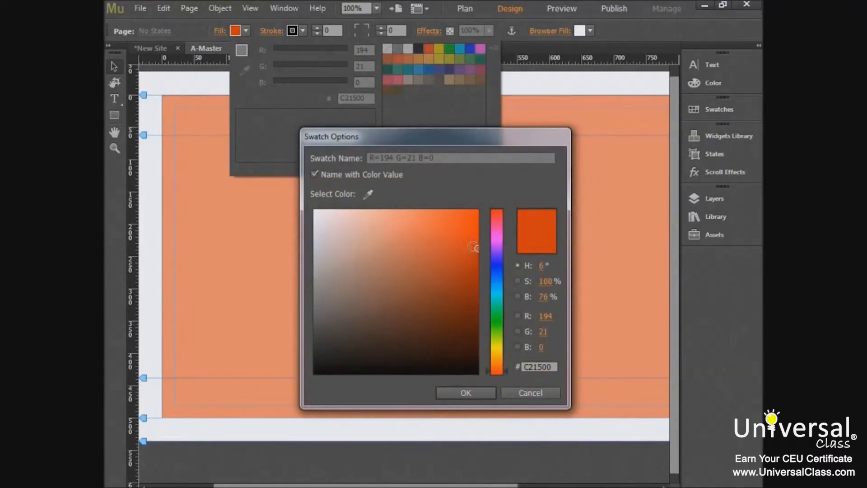
pyautogui.click(483, 392)
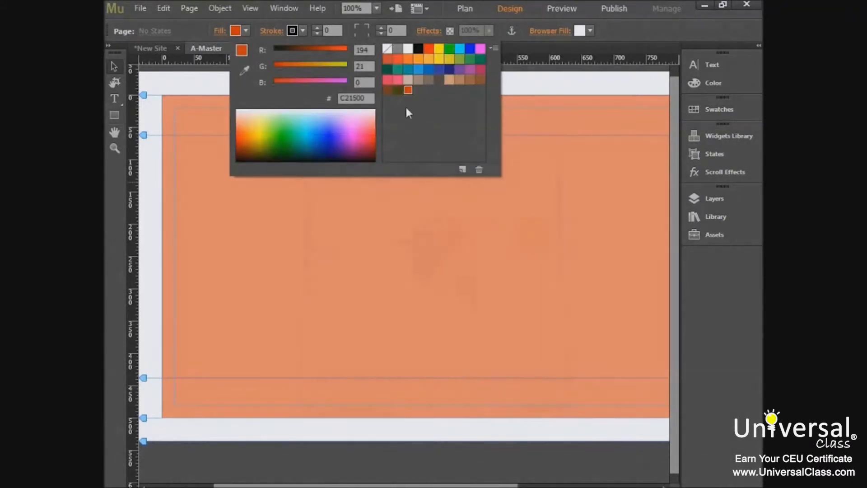
# Step: Set the page fill back to the green swatch
pyautogui.click(449, 48)
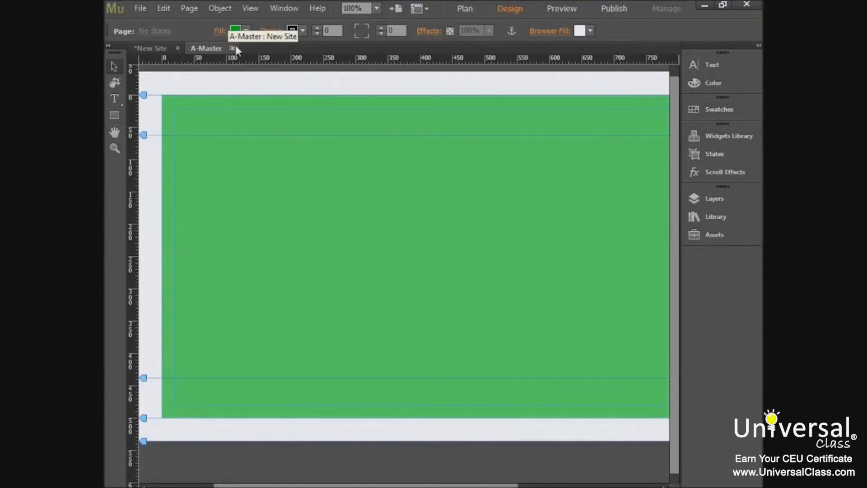
pyautogui.click(246, 30)
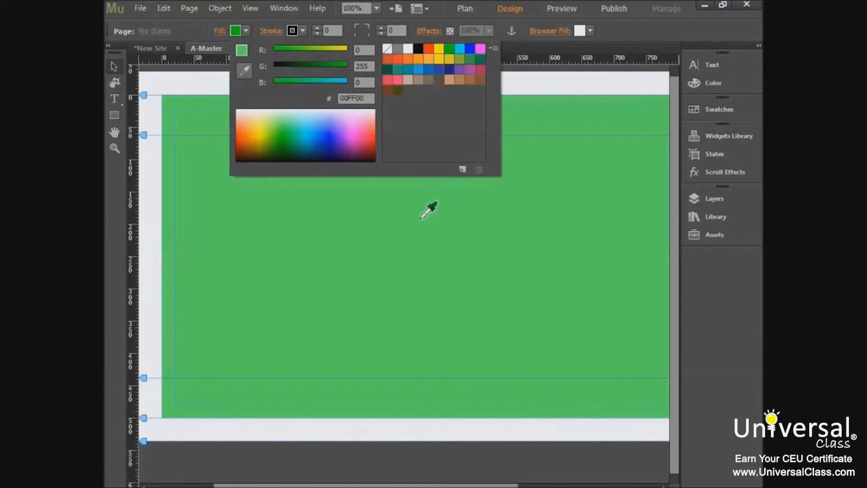
pyautogui.click(379, 245)
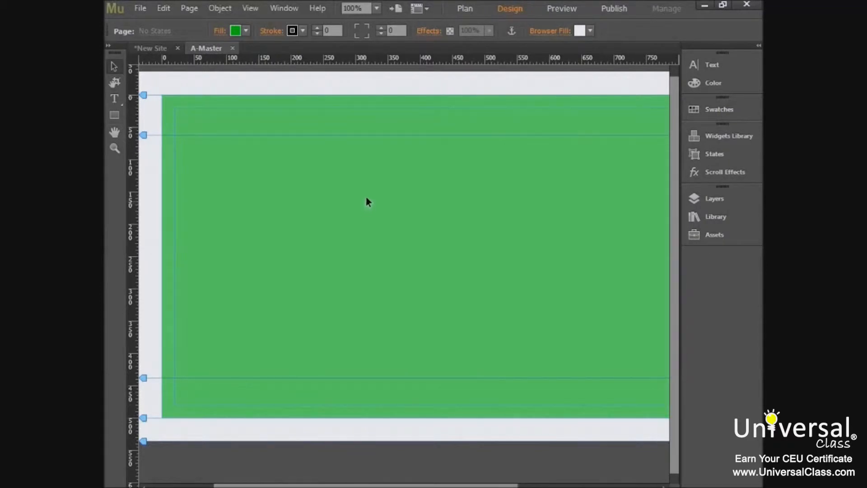
# Step: Give the page a blue stroke with a weight of 2
pyautogui.click(302, 30)
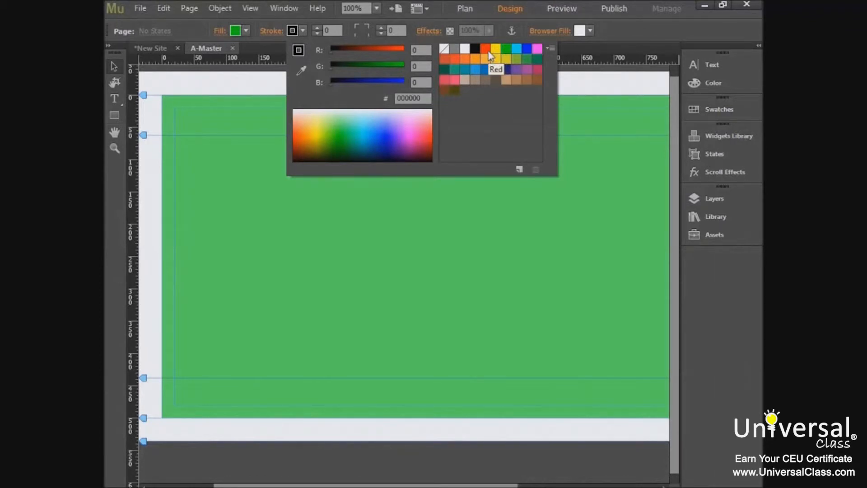
pyautogui.click(526, 50)
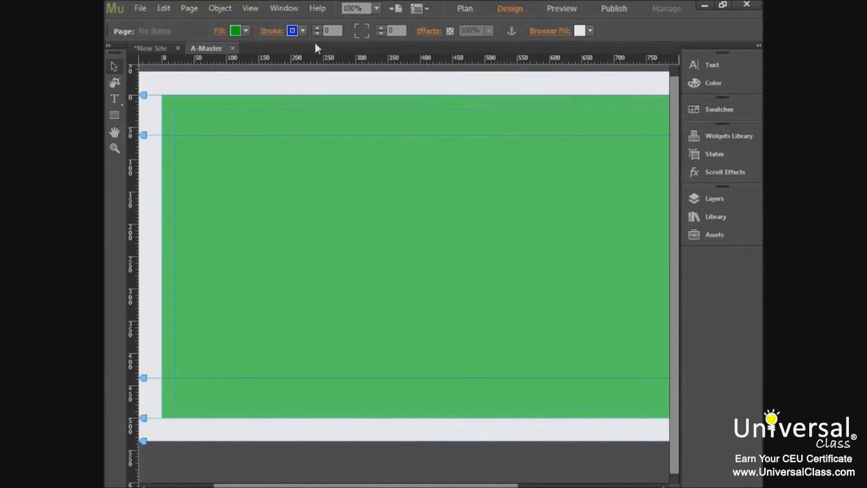
pyautogui.click(329, 26)
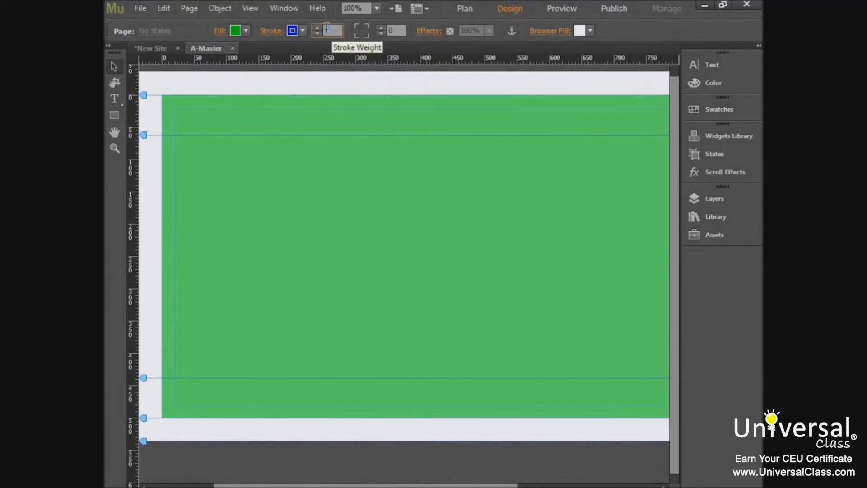
pyautogui.write('2')
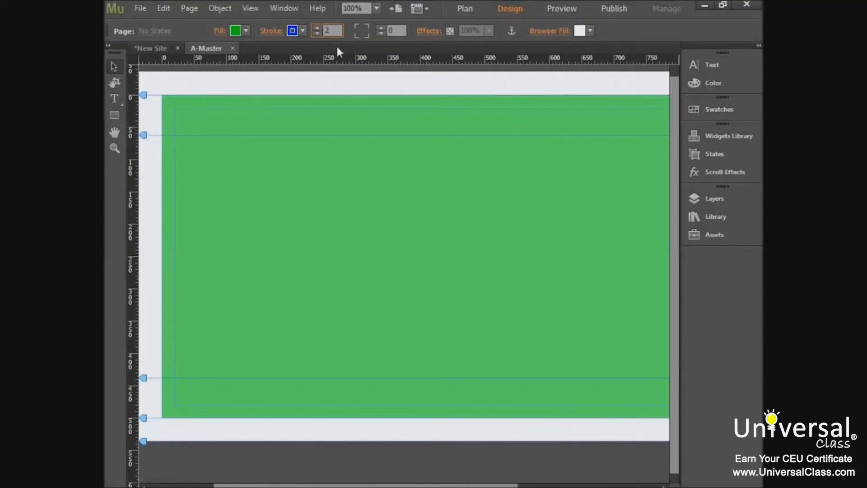
pyautogui.press('Return')
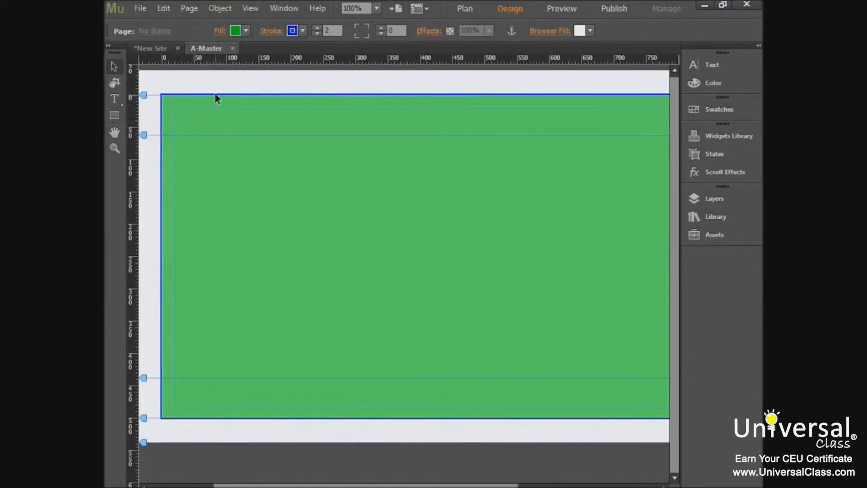
# Step: Align the page stroke to the outside, unlink its side weights and set the top stroke weight to 3
pyautogui.click(271, 33)
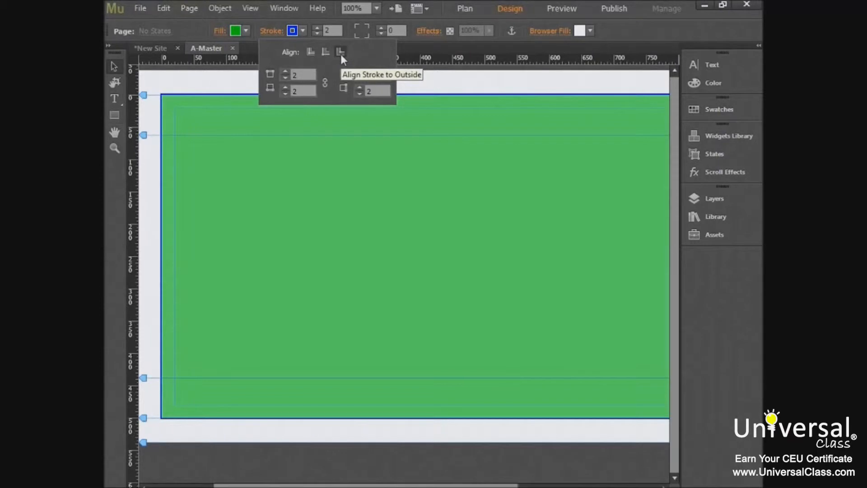
pyautogui.click(340, 52)
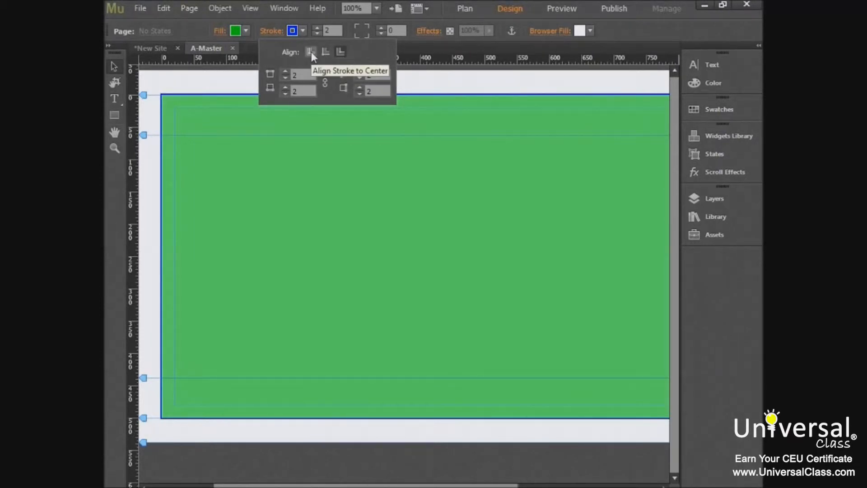
pyautogui.click(325, 84)
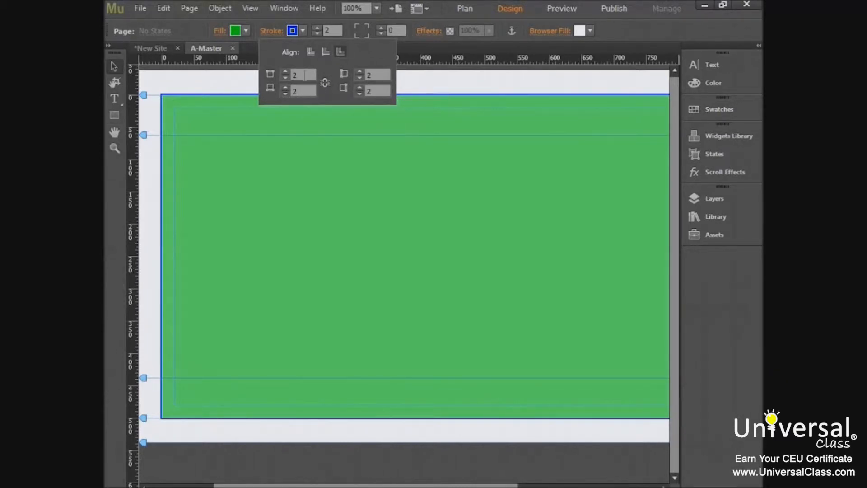
pyautogui.click(304, 75)
pyautogui.write('3')
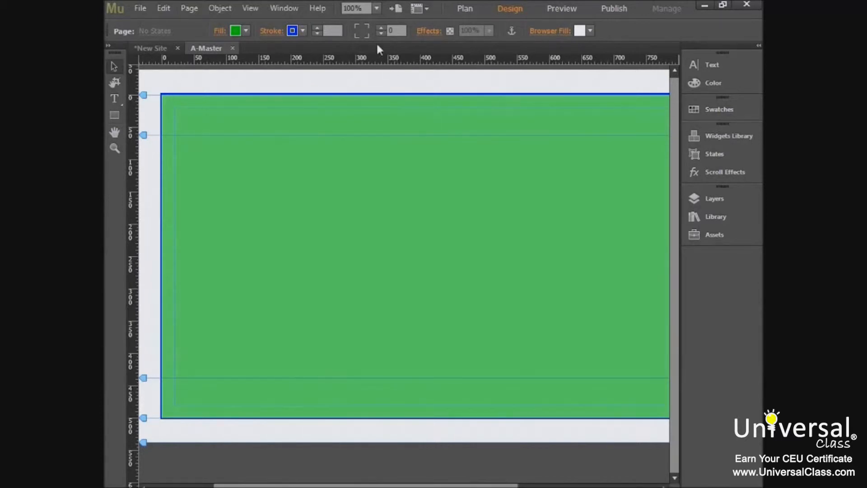
# Step: Round all four corners of the page with a radius of 10
pyautogui.click(359, 27)
pyautogui.click(366, 28)
pyautogui.click(355, 37)
pyautogui.click(366, 36)
pyautogui.click(427, 36)
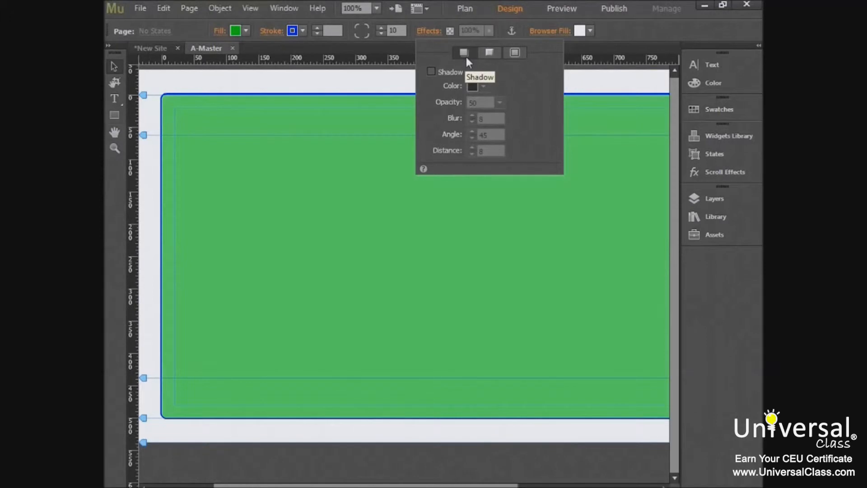
pyautogui.click(489, 54)
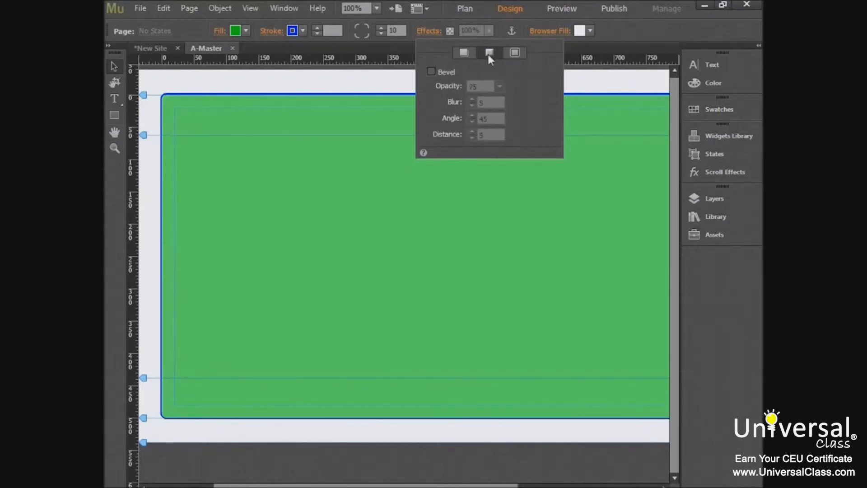
pyautogui.click(514, 54)
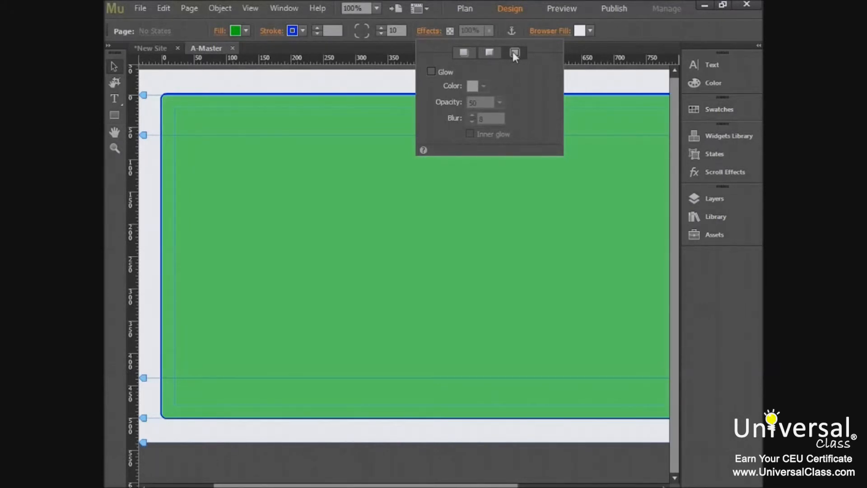
pyautogui.press('Escape')
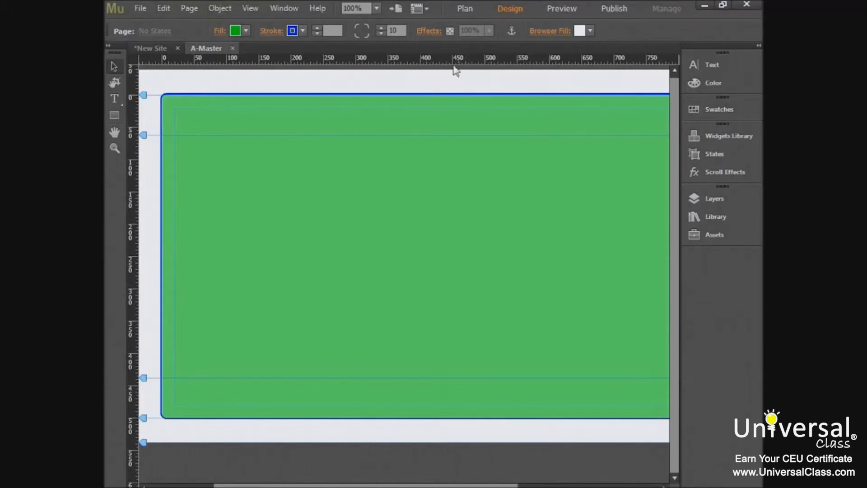
# Step: Enable the shadow effect on the page and set its opacity to 89
pyautogui.click(436, 35)
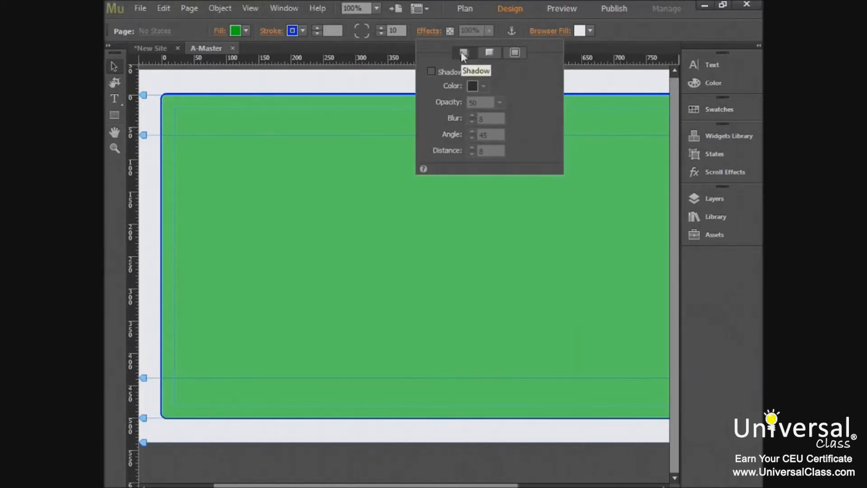
pyautogui.click(431, 71)
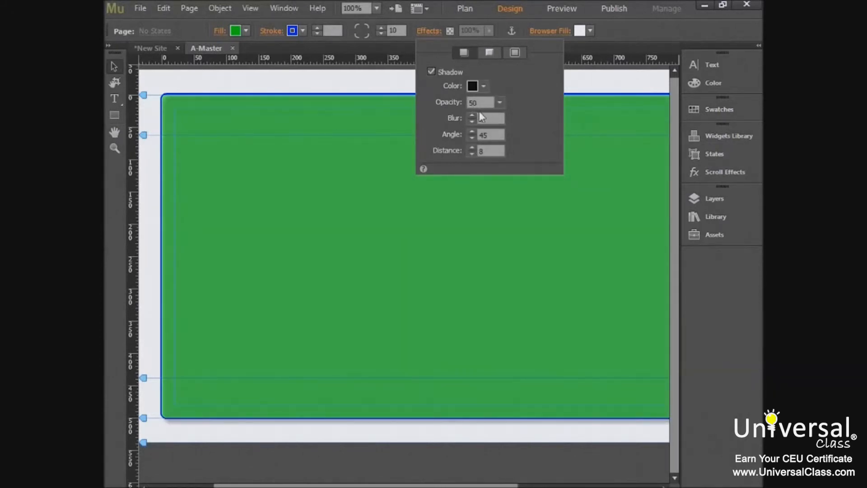
pyautogui.write('89')
pyautogui.press('Return')
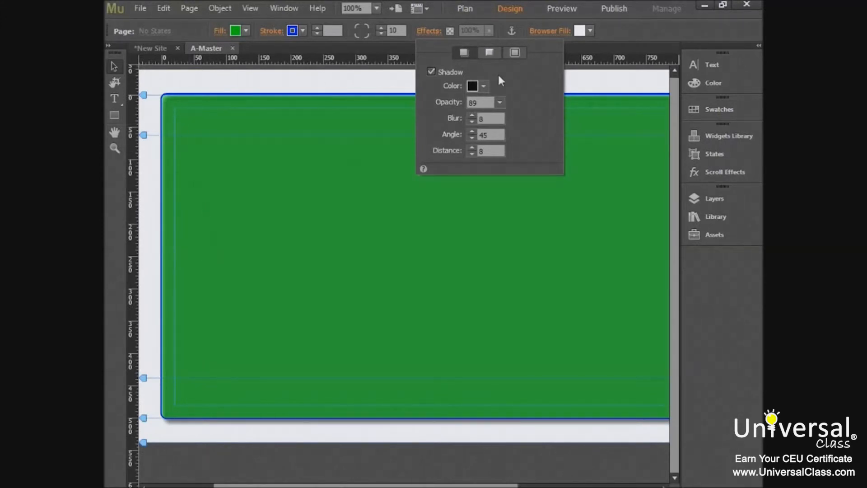
# Step: Enable the bevel effect on the page and raise its opacity to 93
pyautogui.click(488, 52)
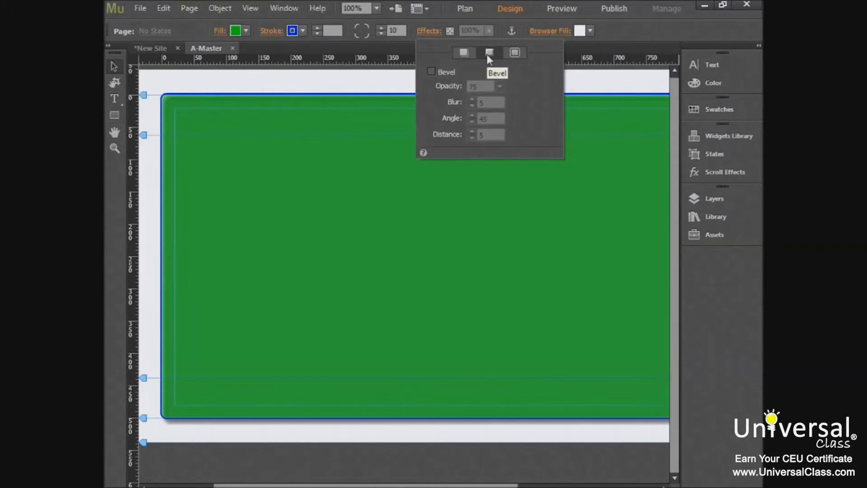
pyautogui.click(432, 71)
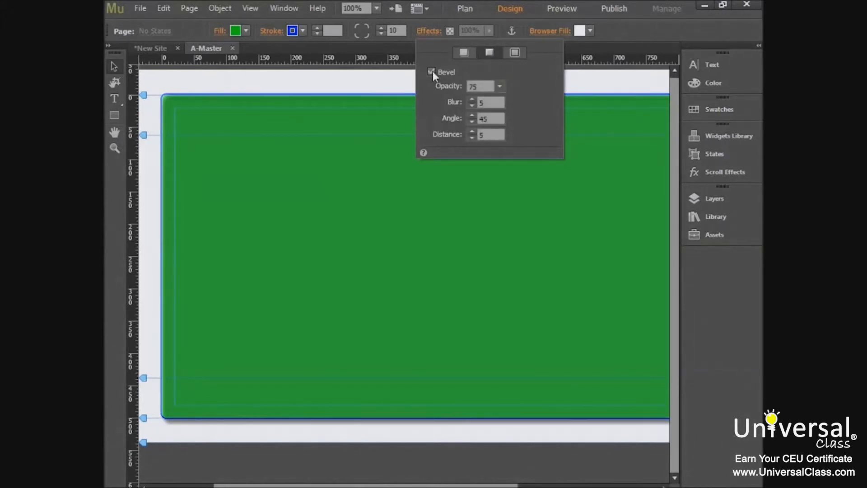
pyautogui.click(497, 101)
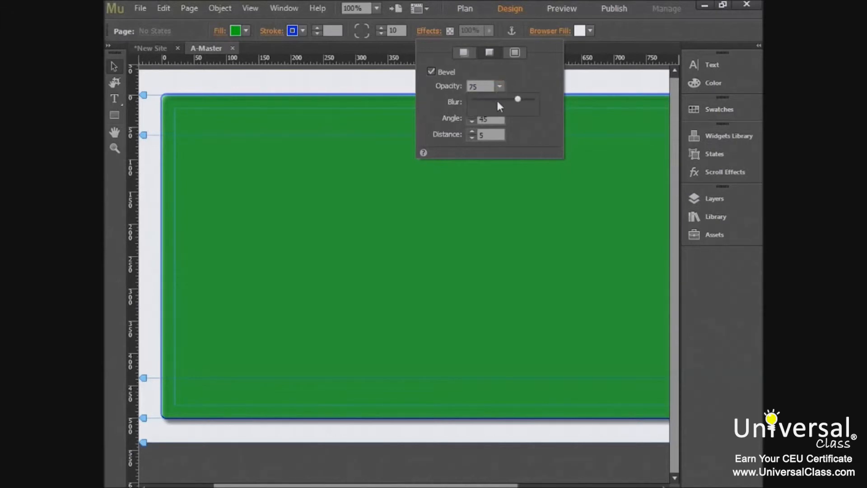
pyautogui.moveTo(518, 99); pyautogui.dragTo(528, 100)
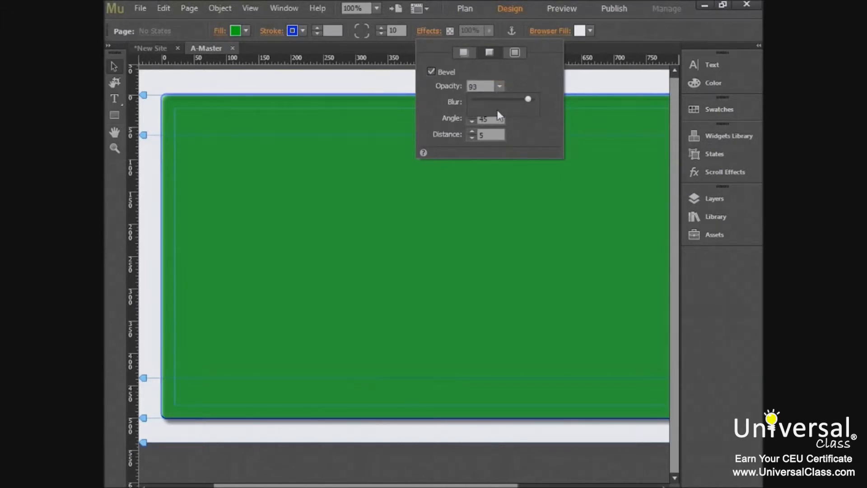
pyautogui.click(472, 102)
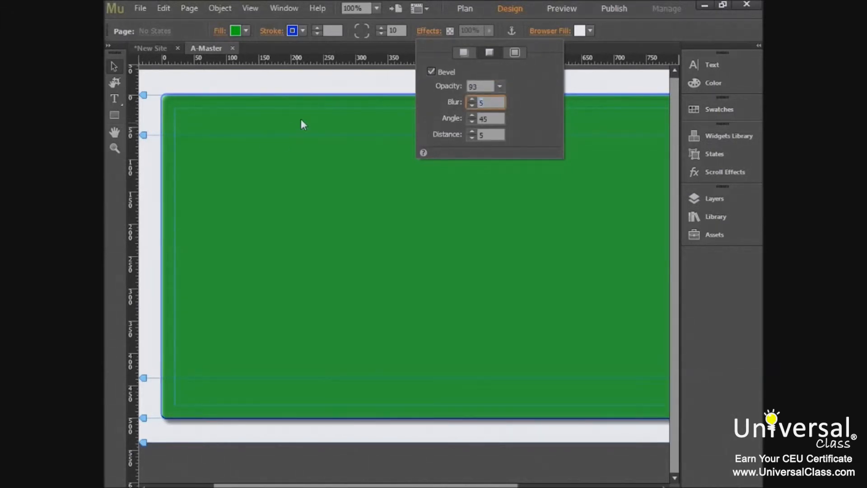
# Step: Enable the glow effect on the page and set its opacity to 89
pyautogui.click(515, 54)
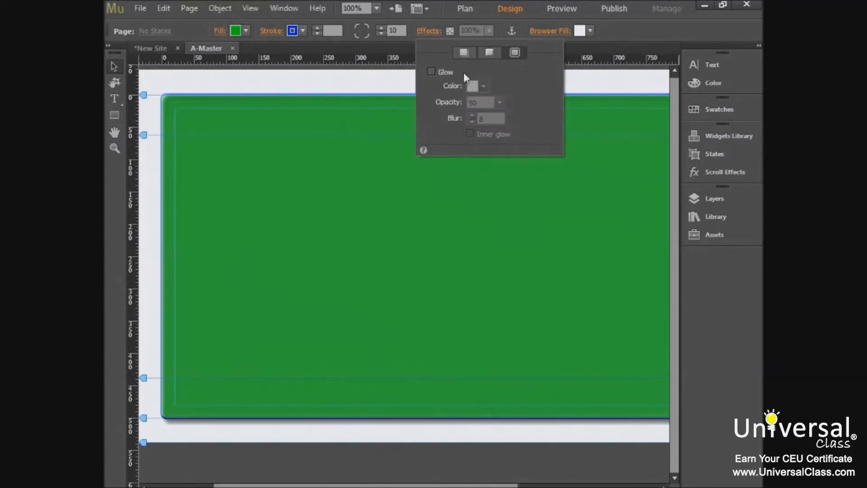
pyautogui.click(430, 71)
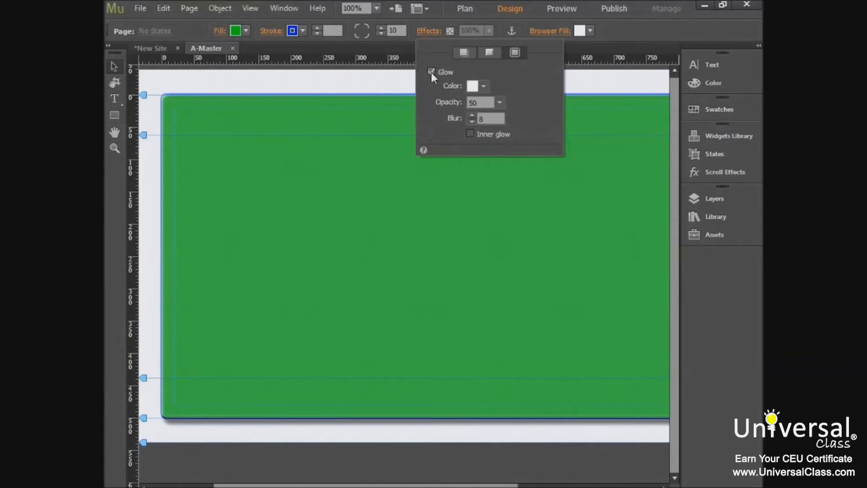
pyautogui.click(504, 118)
pyautogui.moveTo(504, 115); pyautogui.dragTo(528, 120)
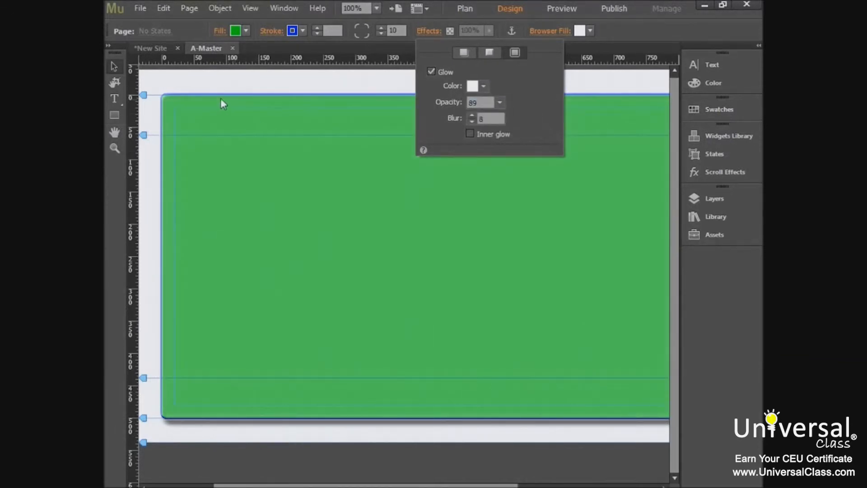
pyautogui.click(254, 166)
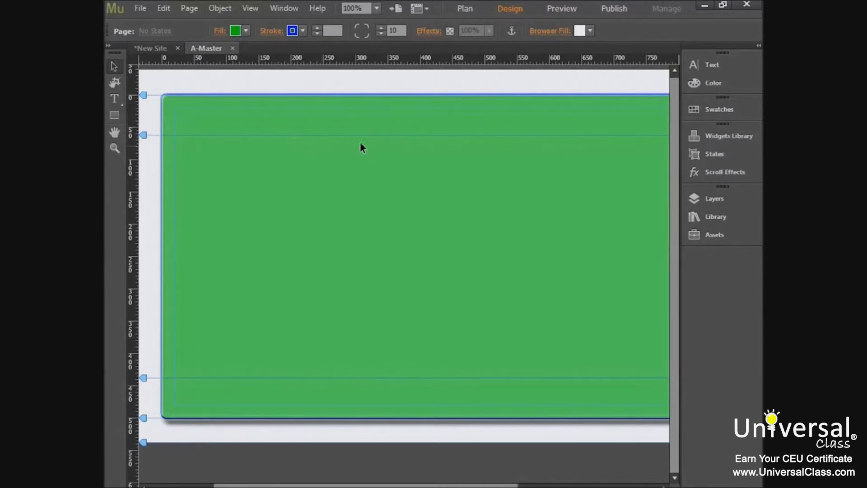
# Step: Set the browser fill colour to the dark brown swatch 534741
pyautogui.click(591, 30)
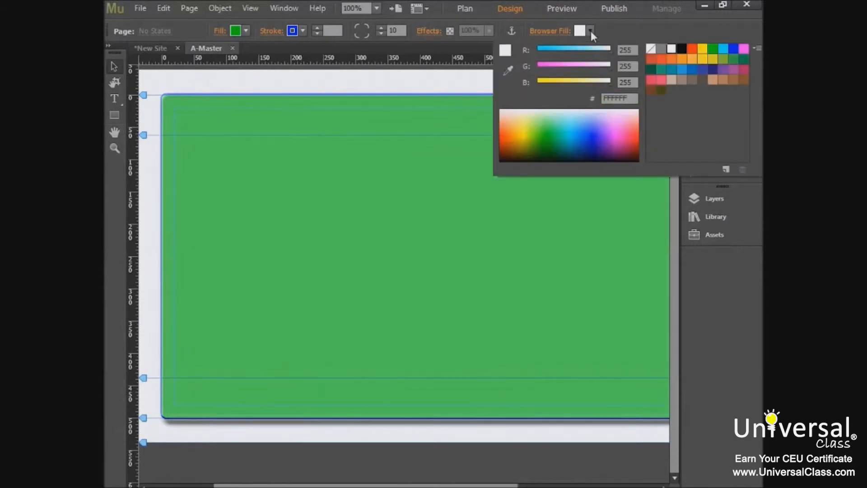
pyautogui.click(701, 80)
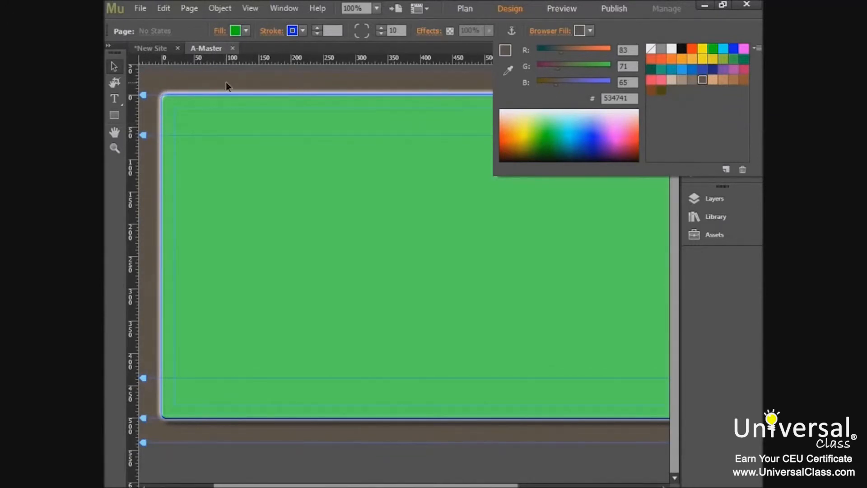
pyautogui.click(193, 87)
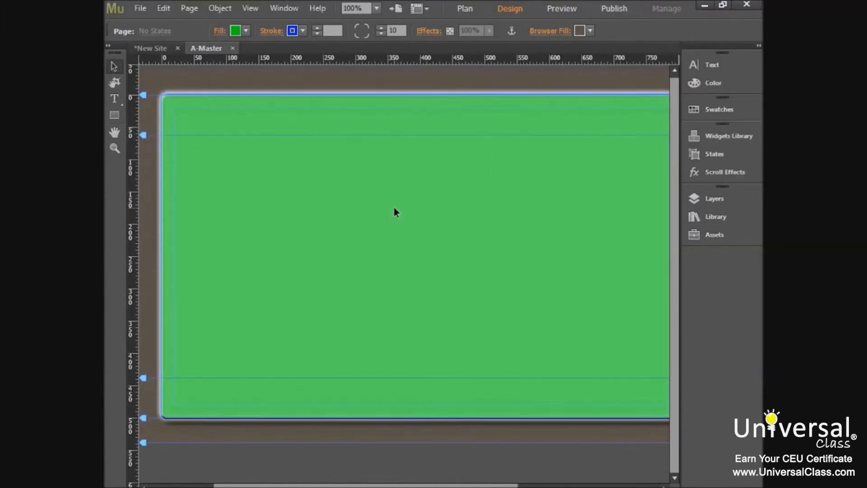
# Step: Add giraffe.png from the Site folder as the browser fill's background image
pyautogui.click(557, 33)
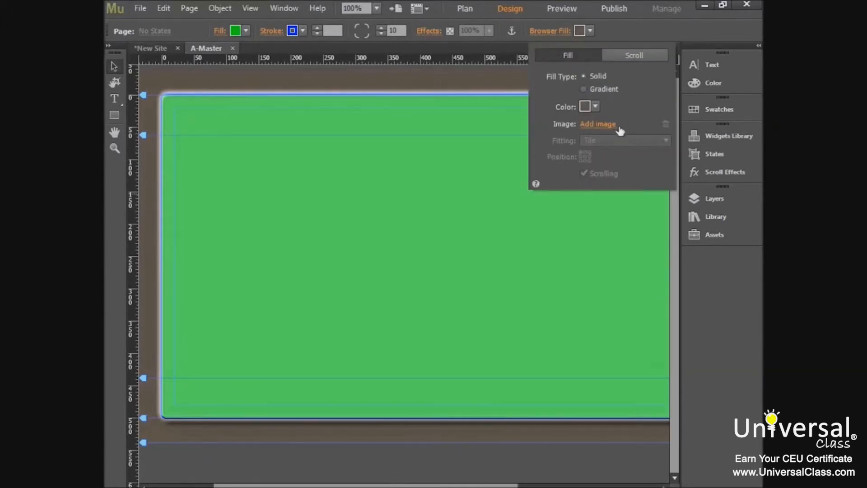
pyautogui.click(601, 125)
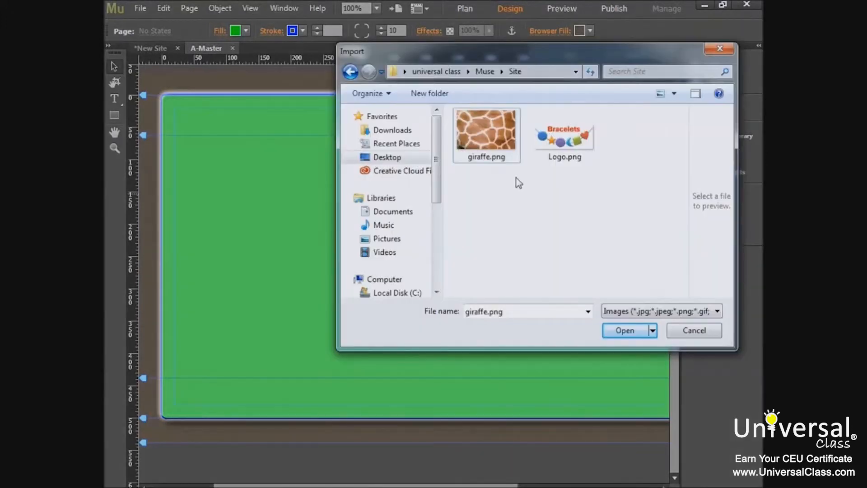
pyautogui.click(490, 144)
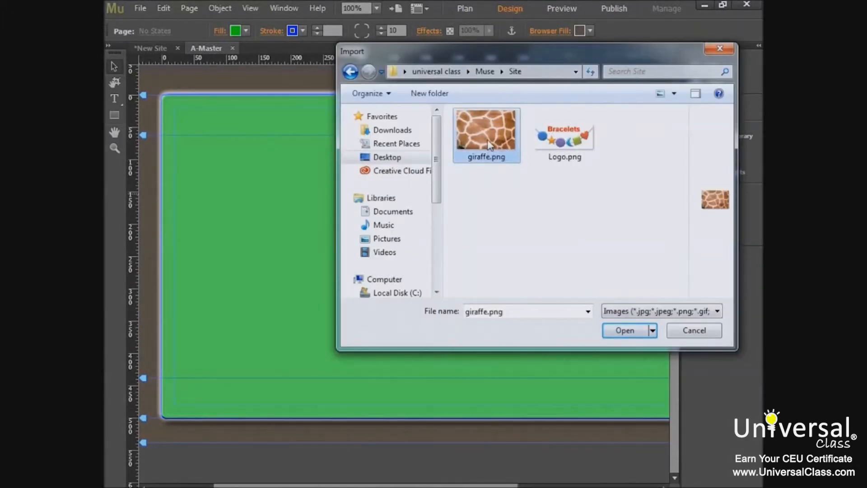
pyautogui.click(626, 331)
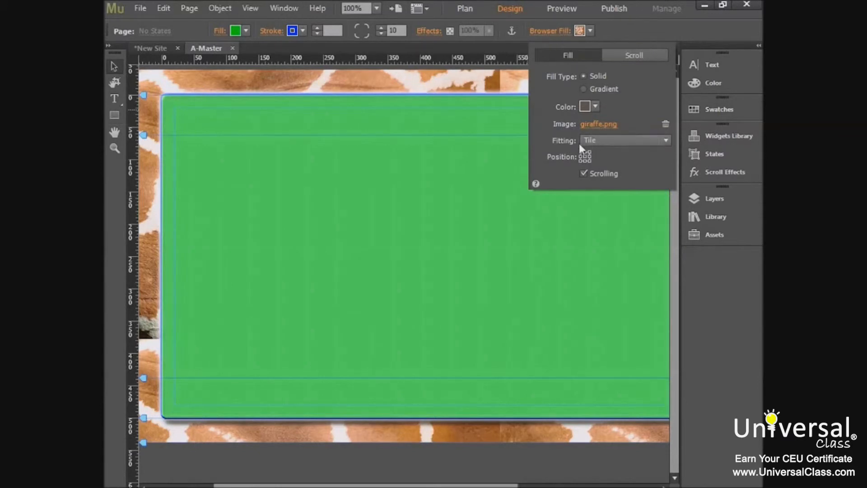
# Step: Try the Original Size, Tile, Tile Horizontally, Tile Vertically and Scale To Fit fittings on the giraffe background image
pyautogui.click(667, 141)
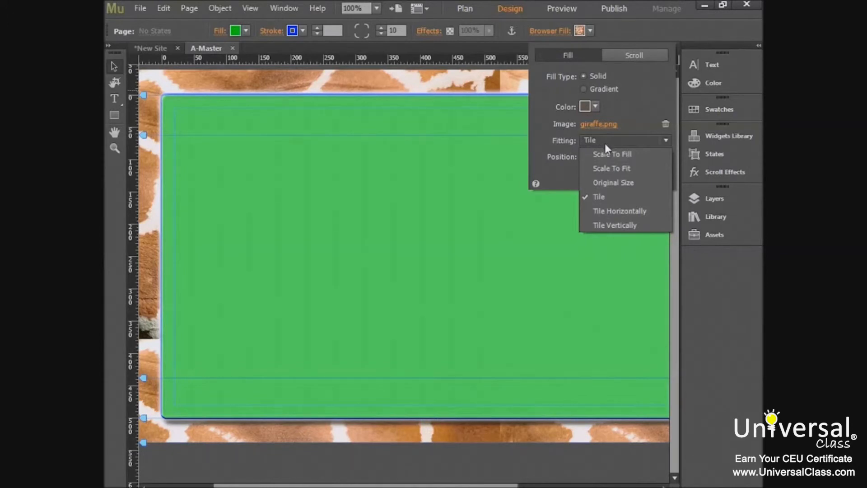
pyautogui.click(621, 183)
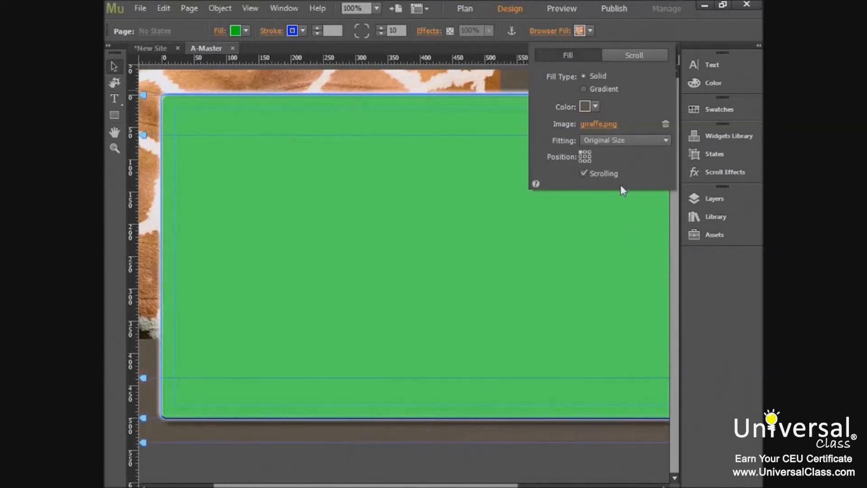
pyautogui.click(616, 143)
pyautogui.click(603, 195)
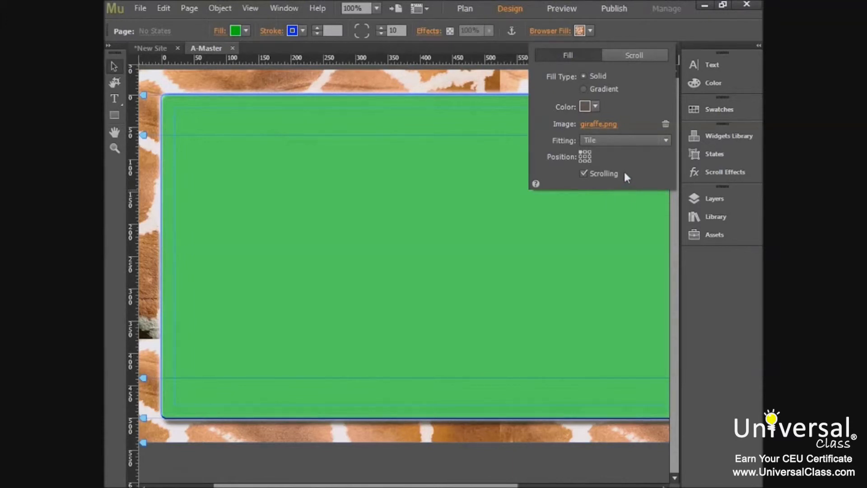
pyautogui.click(637, 140)
pyautogui.click(611, 209)
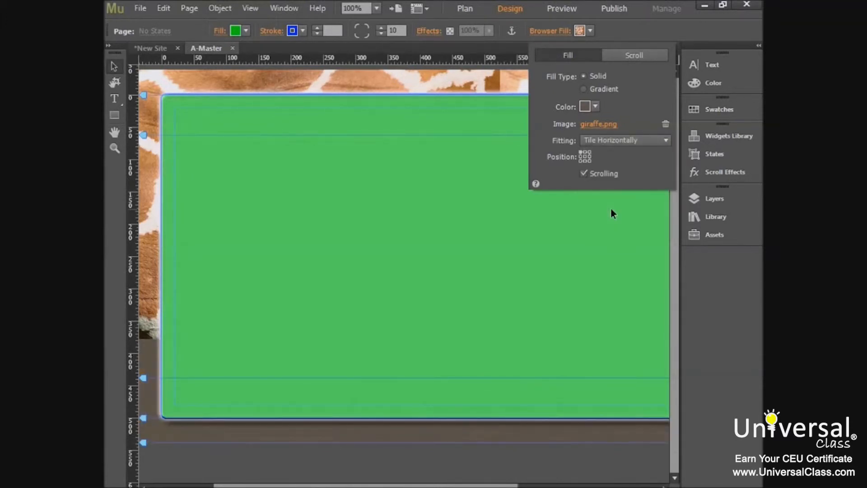
pyautogui.click(646, 141)
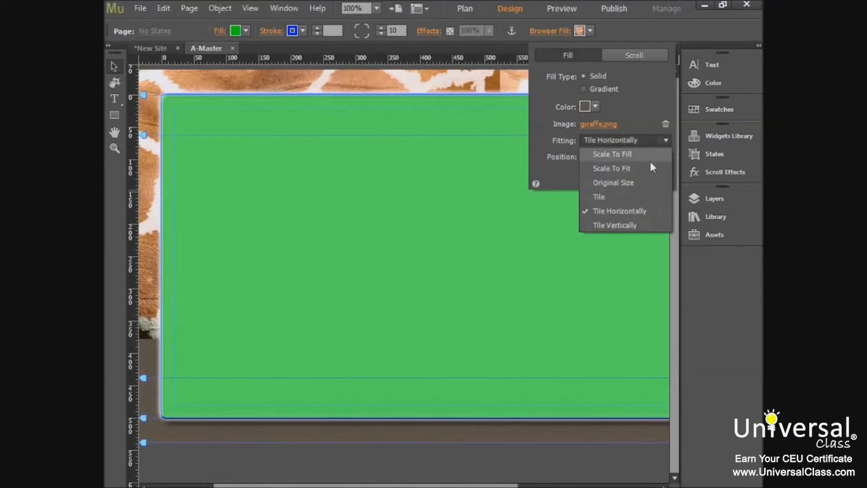
pyautogui.click(613, 226)
pyautogui.click(662, 140)
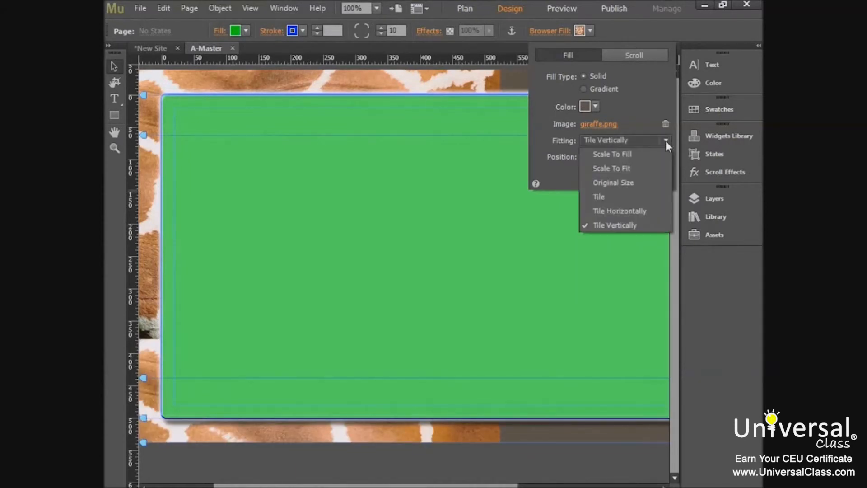
pyautogui.click(621, 168)
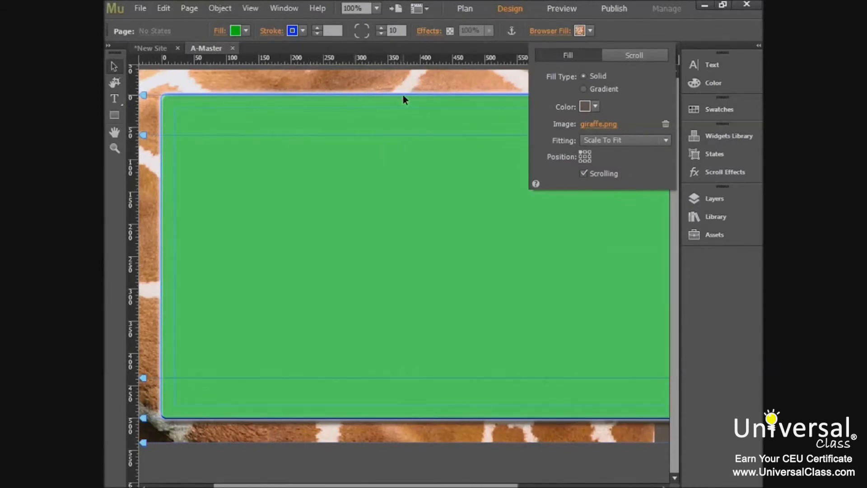
# Step: Set the browser fill image's fitting to Scale To Fill
pyautogui.click(665, 139)
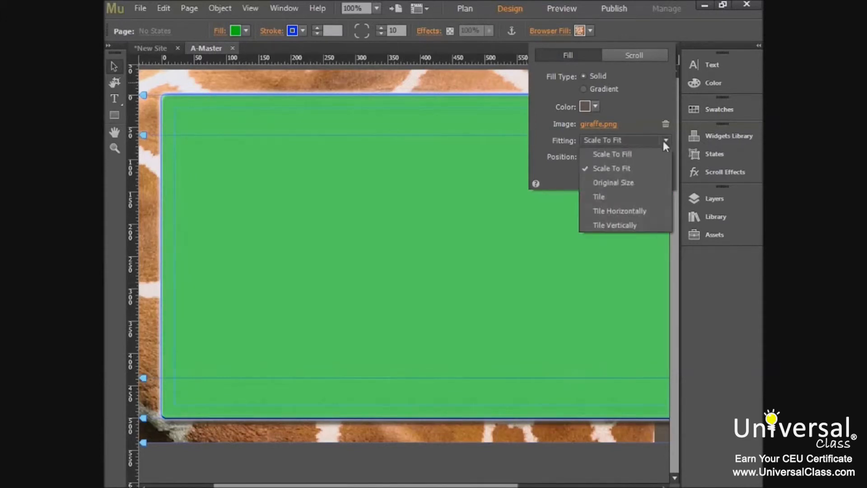
pyautogui.click(632, 154)
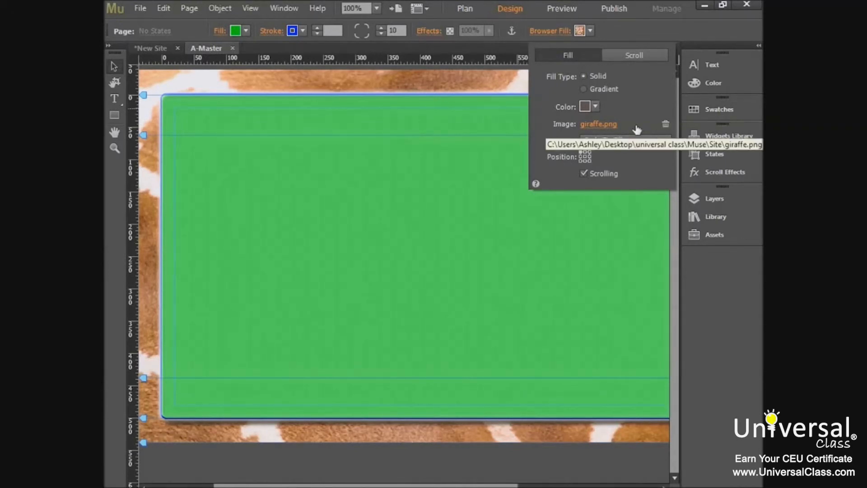
pyautogui.click(555, 31)
pyautogui.click(555, 33)
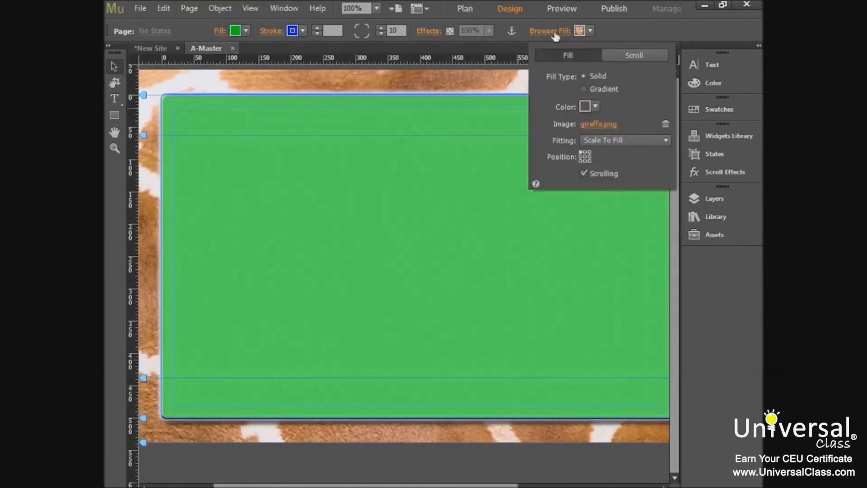
# Step: Test several anchor positions for the browser fill image and finish with the bottom-left position
pyautogui.click(580, 153)
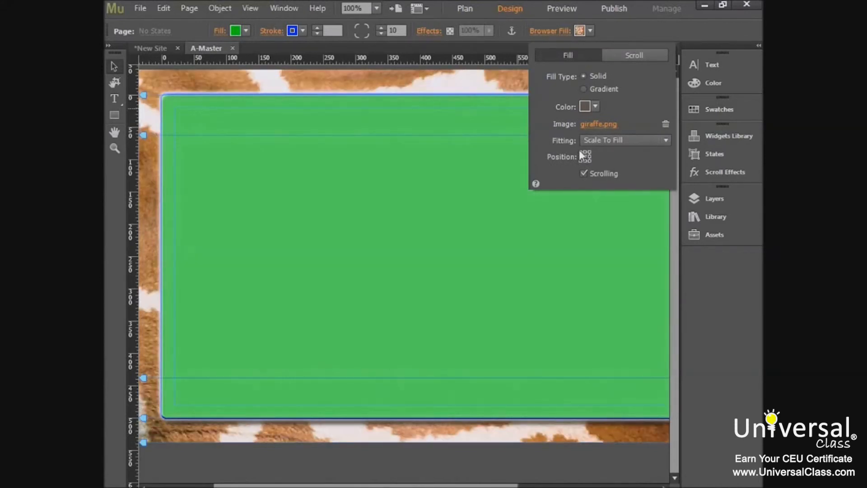
pyautogui.click(589, 152)
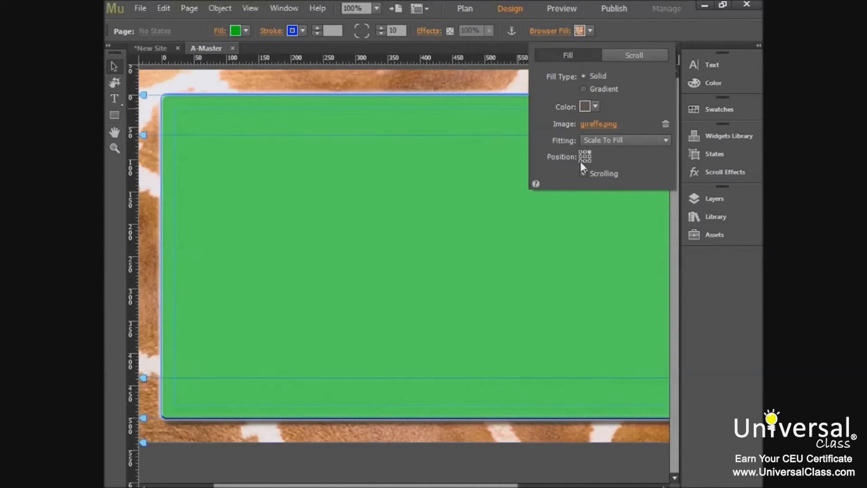
pyautogui.click(581, 161)
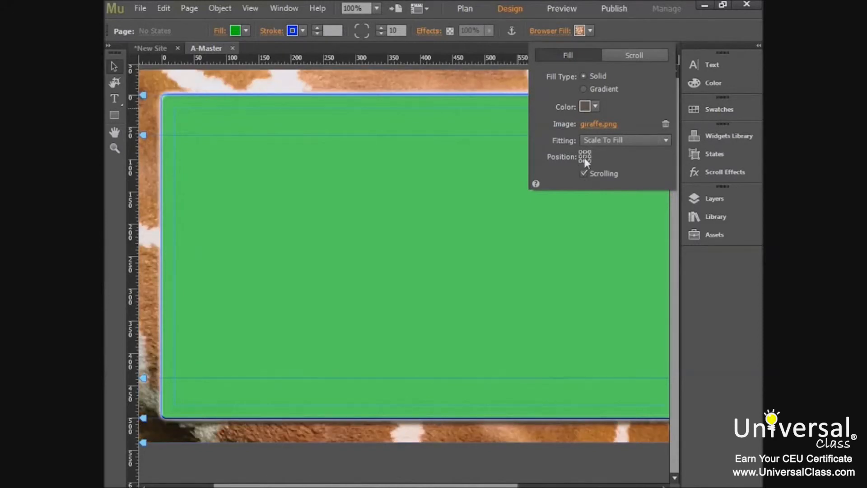
pyautogui.click(585, 157)
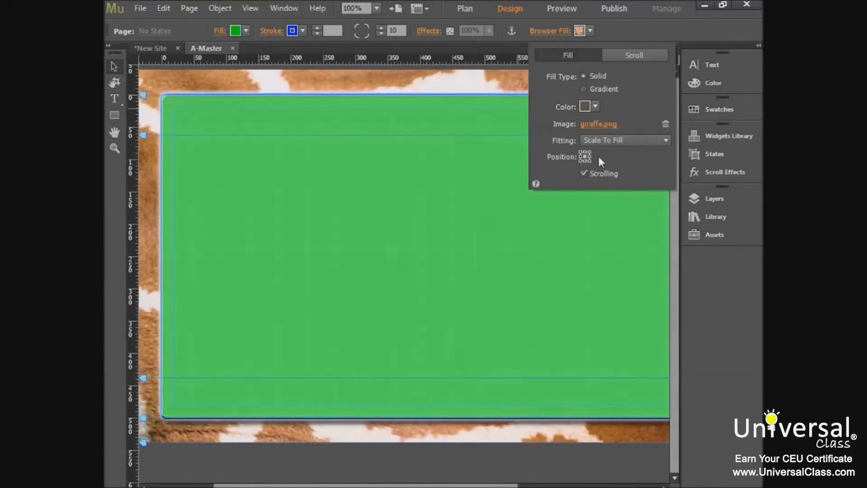
pyautogui.click(581, 153)
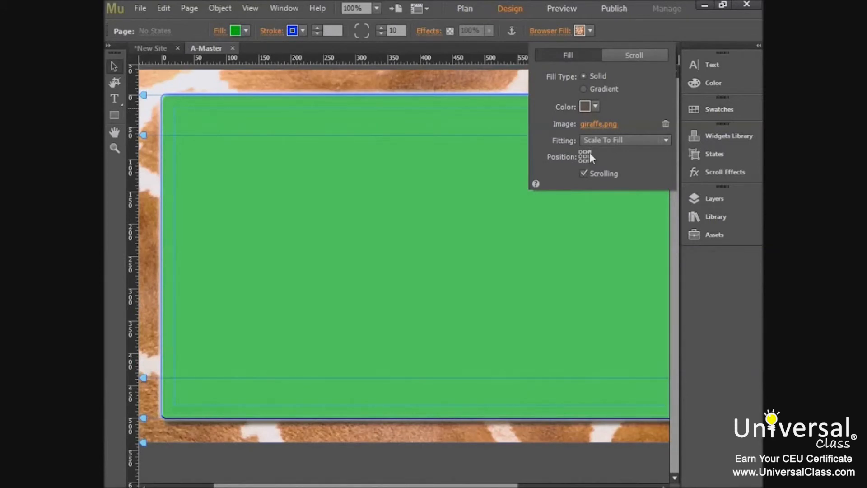
pyautogui.click(582, 157)
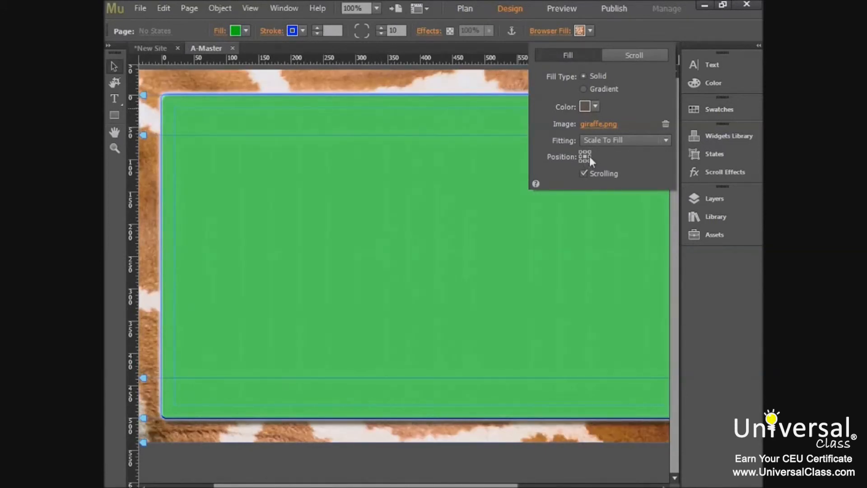
pyautogui.click(581, 162)
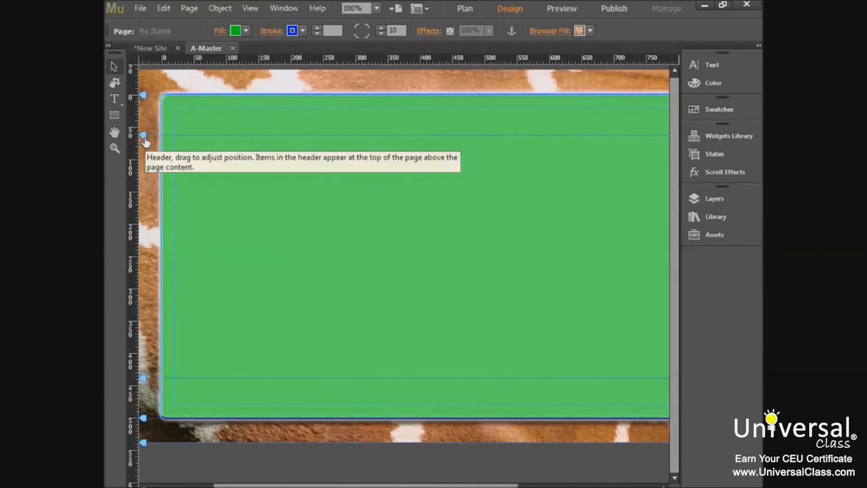
# Step: Move the header guide up slightly and place Logo.png at the upper-left corner of the page margins
pyautogui.moveTo(145, 141)
pyautogui.mouseDown()
pyautogui.moveTo(147, 126)
pyautogui.moveTo(146, 138)
pyautogui.mouseUp()
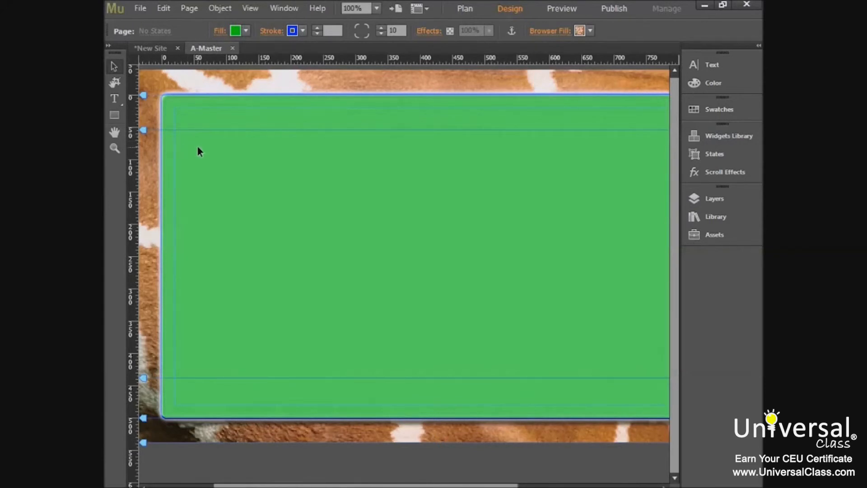
pyautogui.click(138, 8)
pyautogui.click(163, 147)
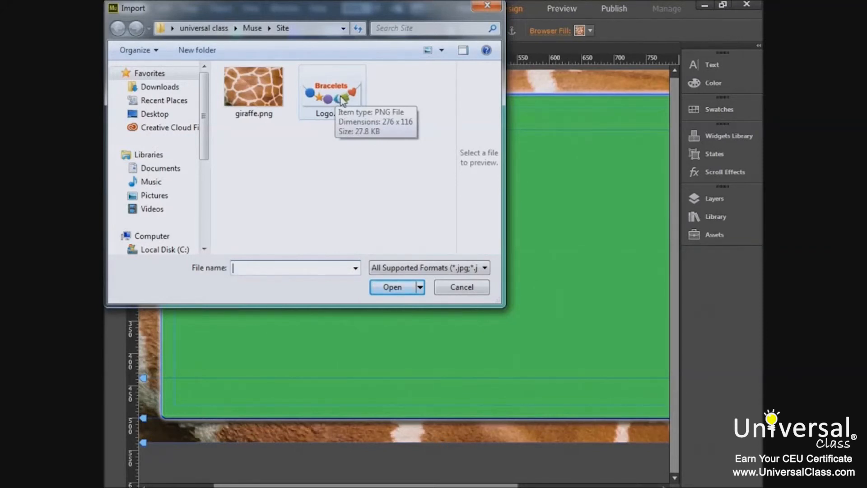
pyautogui.click(319, 98)
pyautogui.click(396, 287)
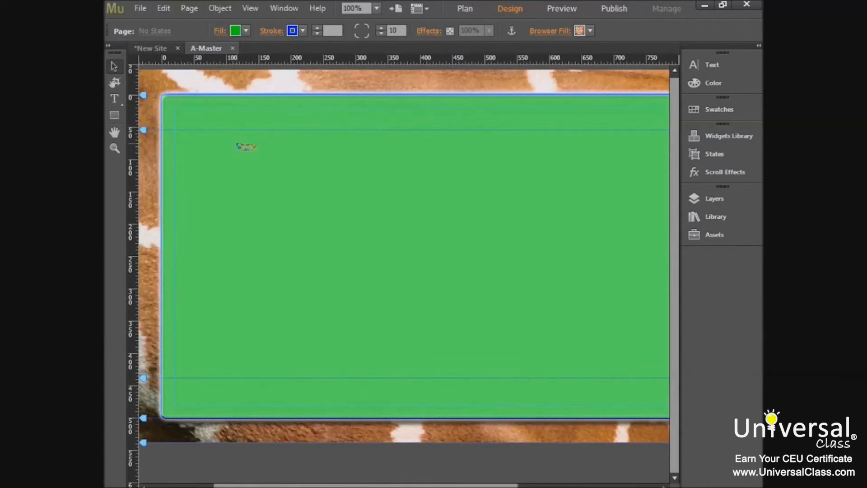
pyautogui.click(174, 108)
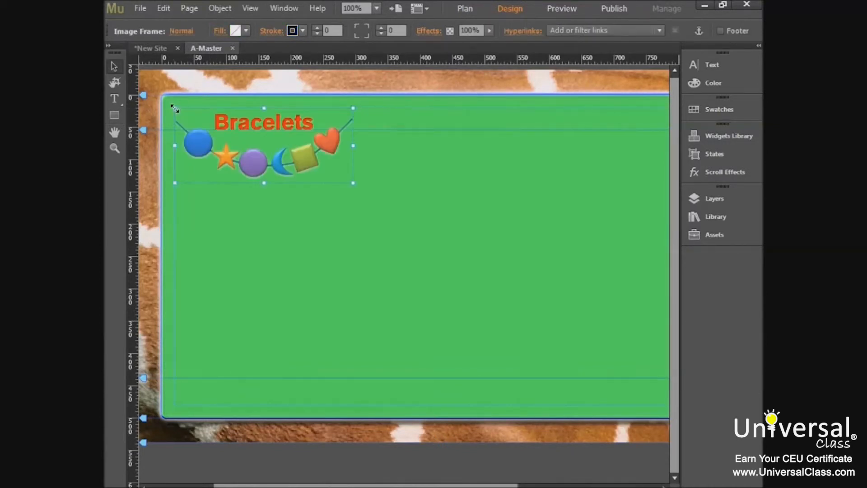
# Step: Lower the header guide to the bottom edge of the logo, preview the page and return to the design view
pyautogui.moveTo(142, 130); pyautogui.dragTo(145, 188)
pyautogui.click(568, 7)
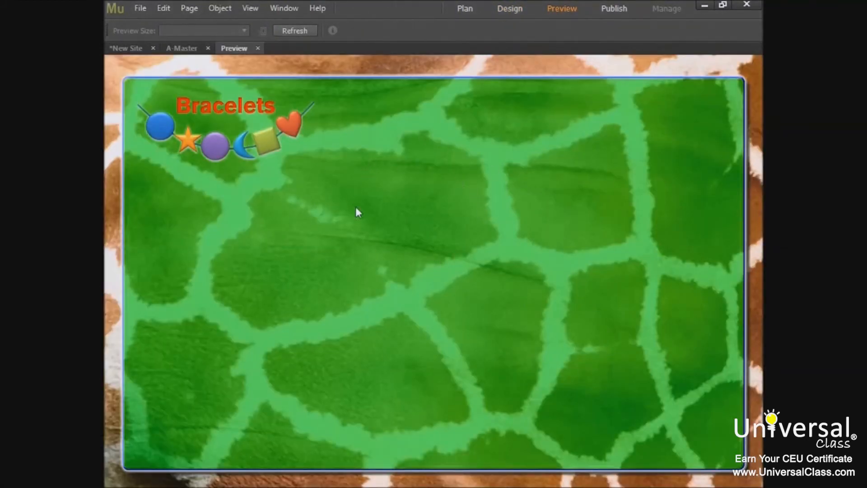
pyautogui.hotkey('ctrl', 'l')
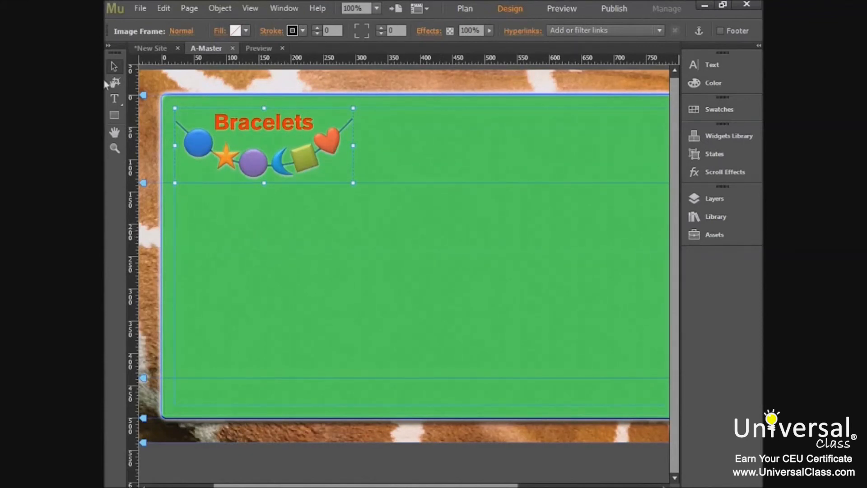
# Step: Draw a rectangle across the footer area between the page margins, from the footer guide down to the bottom margin
pyautogui.click(112, 114)
pyautogui.moveTo(175, 378); pyautogui.dragTo(629, 400)
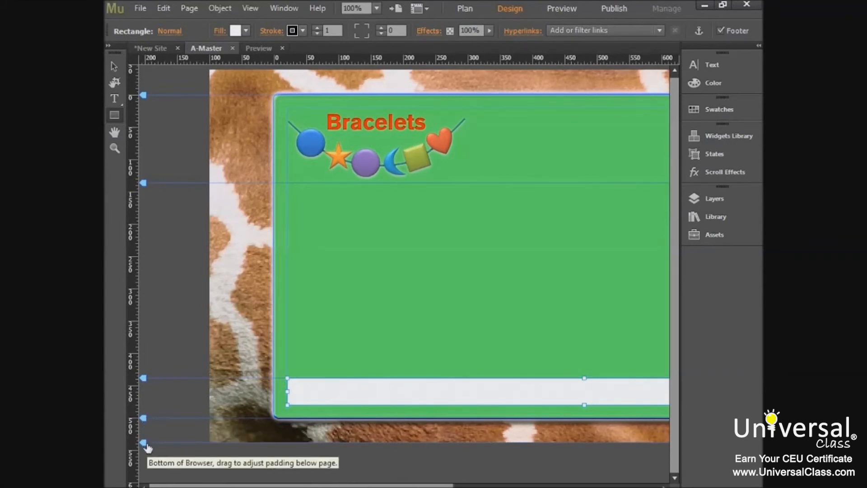
# Step: Adjust the footer rectangle's edges with the Selection tool to fit the page margins at 920 px wide and 42 px high
pyautogui.hscroll(4, 458, 370)
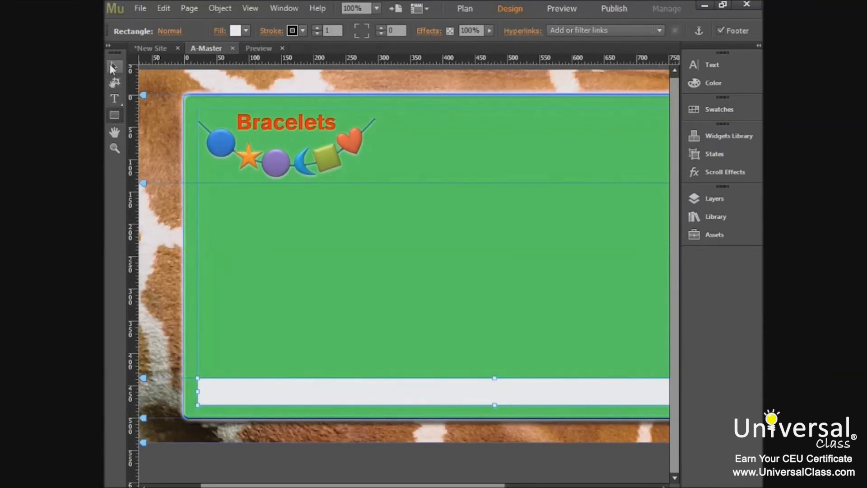
pyautogui.click(114, 67)
pyautogui.moveTo(494, 378)
pyautogui.mouseDown()
pyautogui.moveTo(495, 368)
pyautogui.moveTo(495, 378)
pyautogui.mouseUp()
pyautogui.click(374, 275)
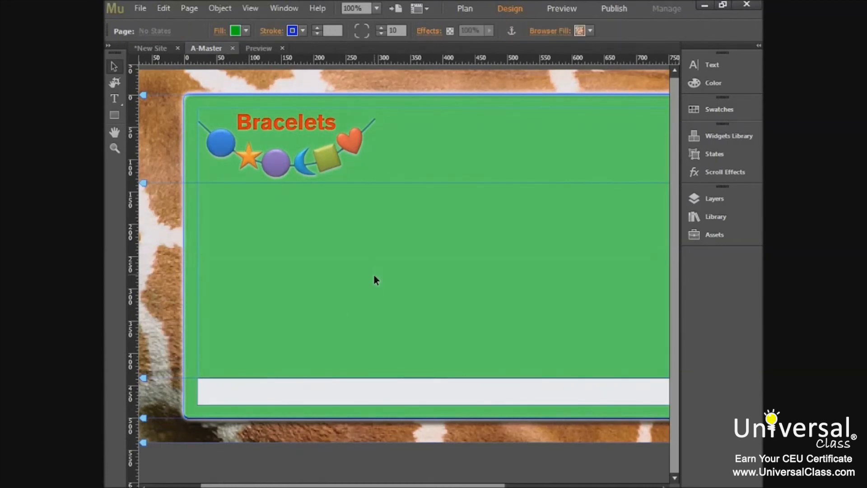
pyautogui.click(294, 388)
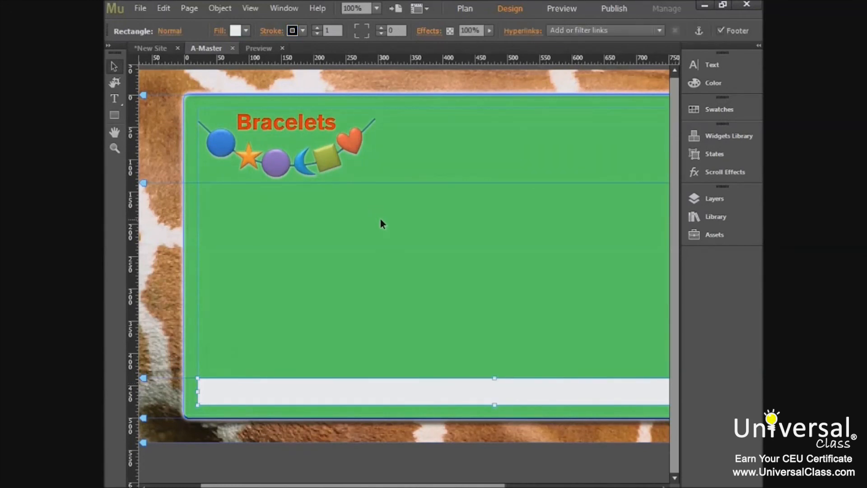
pyautogui.click(115, 66)
pyautogui.moveTo(198, 391); pyautogui.dragTo(197, 391)
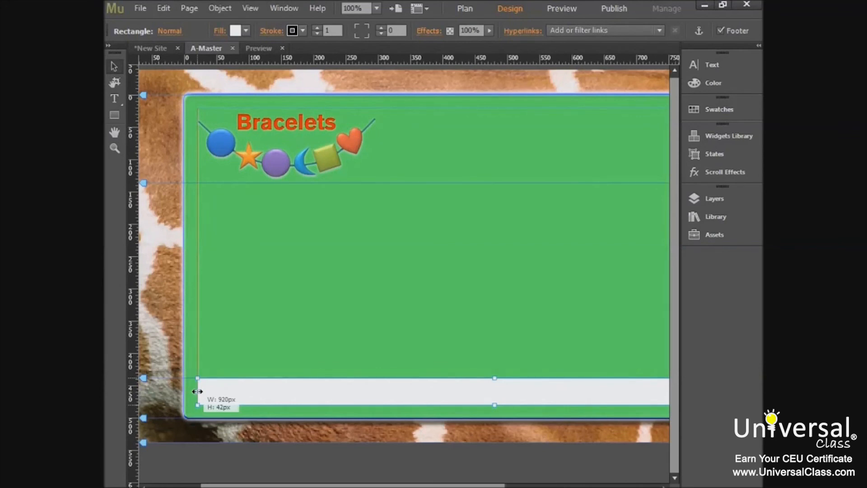
pyautogui.moveTo(197, 391); pyautogui.dragTo(197, 391)
pyautogui.moveTo(475, 485); pyautogui.dragTo(580, 485)
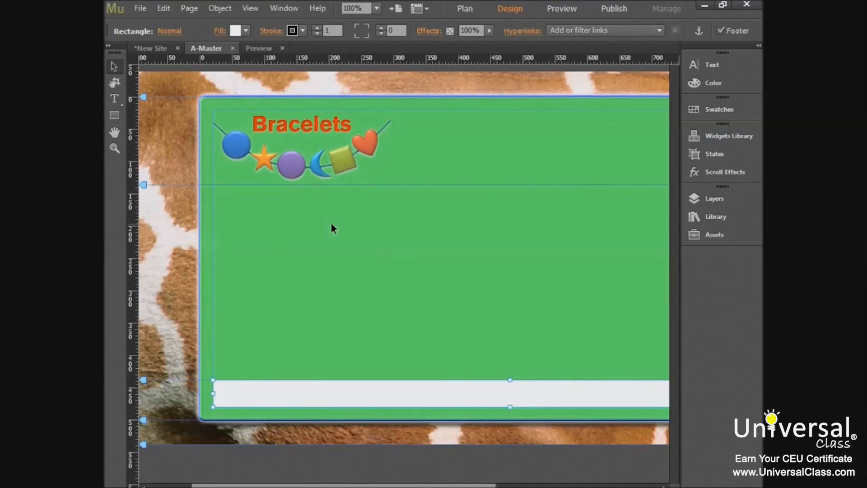
# Step: Switch to the site plan and add a new blank master page after A-Master, keeping its default name
pyautogui.click(464, 9)
pyautogui.moveTo(262, 412)
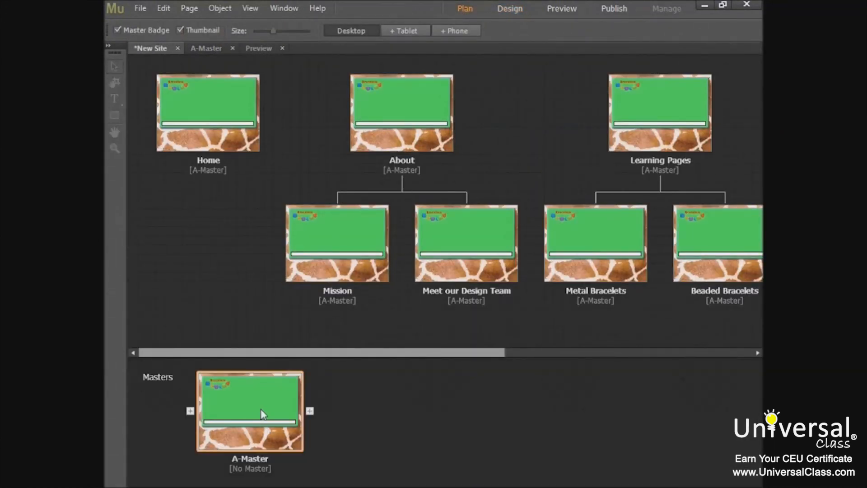
pyautogui.click(310, 411)
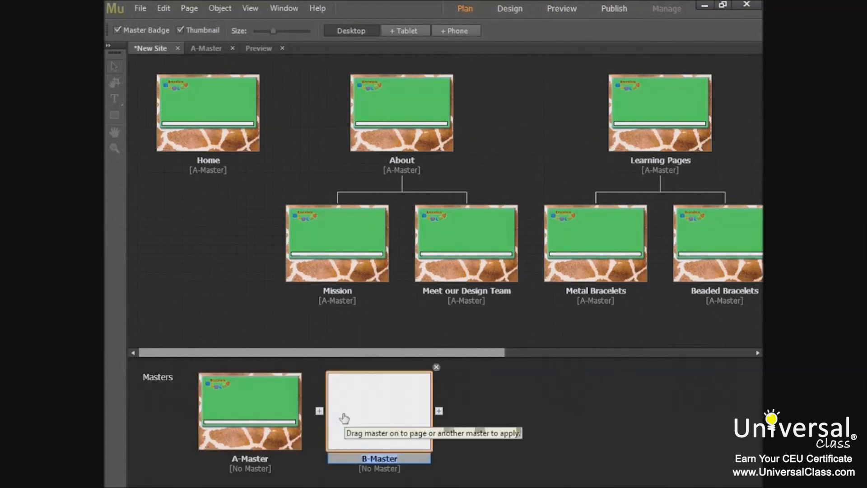
pyautogui.click(375, 407)
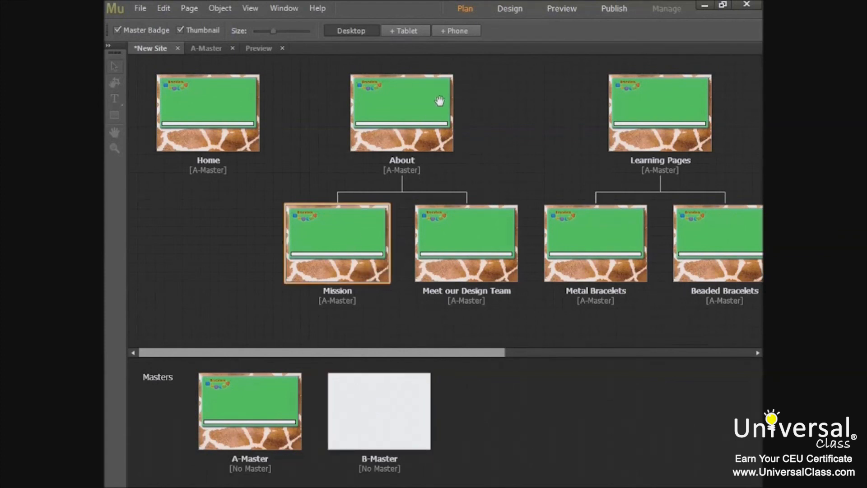
# Step: Apply the B-Master master page to the Mission page in the site plan
pyautogui.rightClick(359, 244)
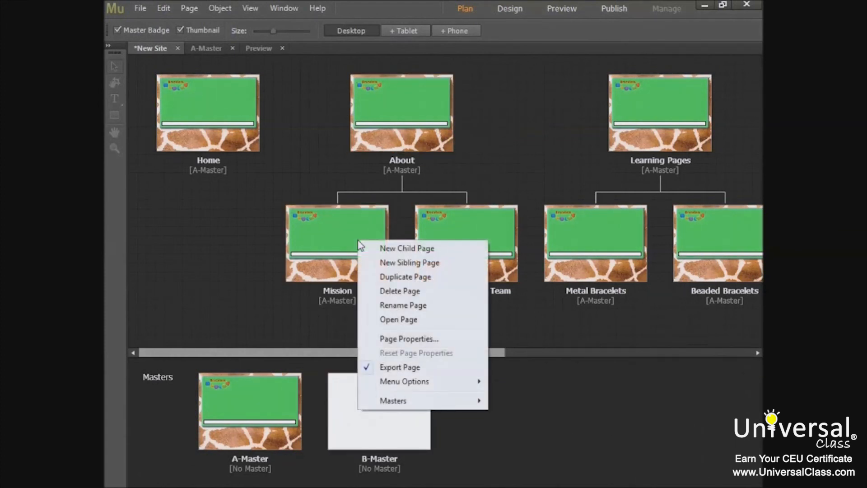
pyautogui.moveTo(408, 406)
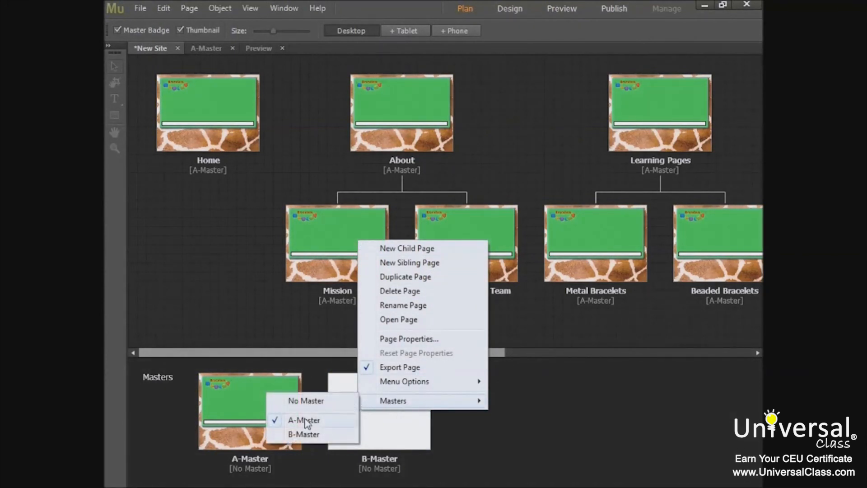
pyautogui.click(304, 434)
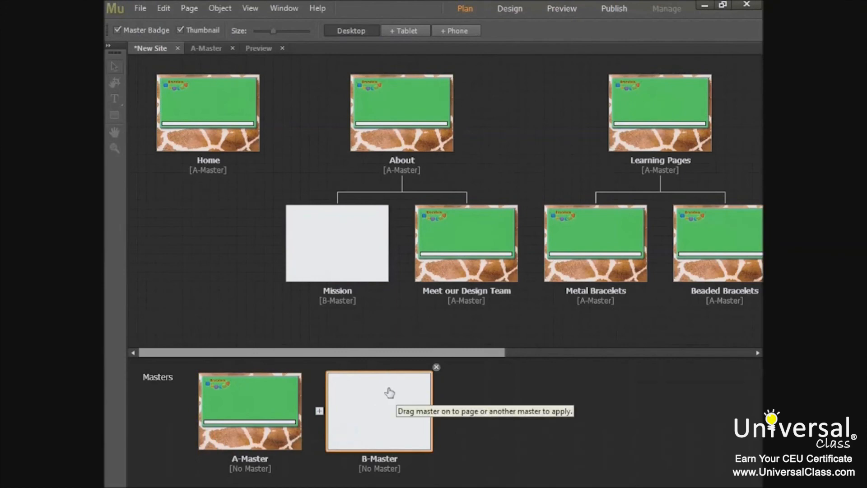